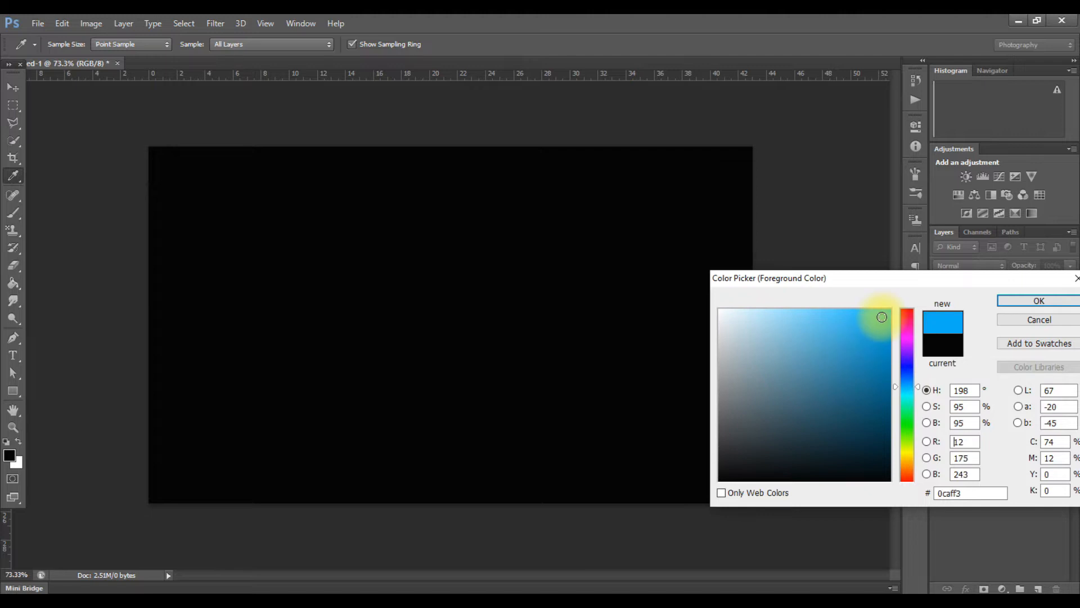
# Step: Set the foreground color to a dark navy blue
pyautogui.moveTo(908, 387); pyautogui.dragTo(908, 384)
pyautogui.moveTo(873, 436); pyautogui.dragTo(869, 437)
pyautogui.click(906, 387)
pyautogui.moveTo(907, 387); pyautogui.dragTo(907, 383)
pyautogui.moveTo(865, 440); pyautogui.dragTo(870, 440)
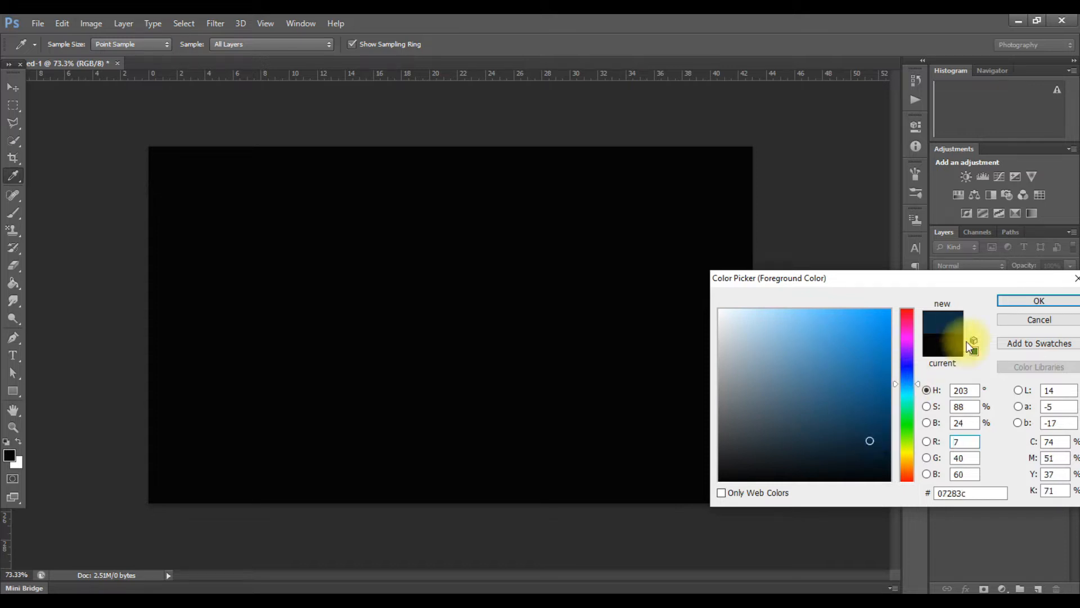
pyautogui.moveTo(919, 381); pyautogui.dragTo(919, 386)
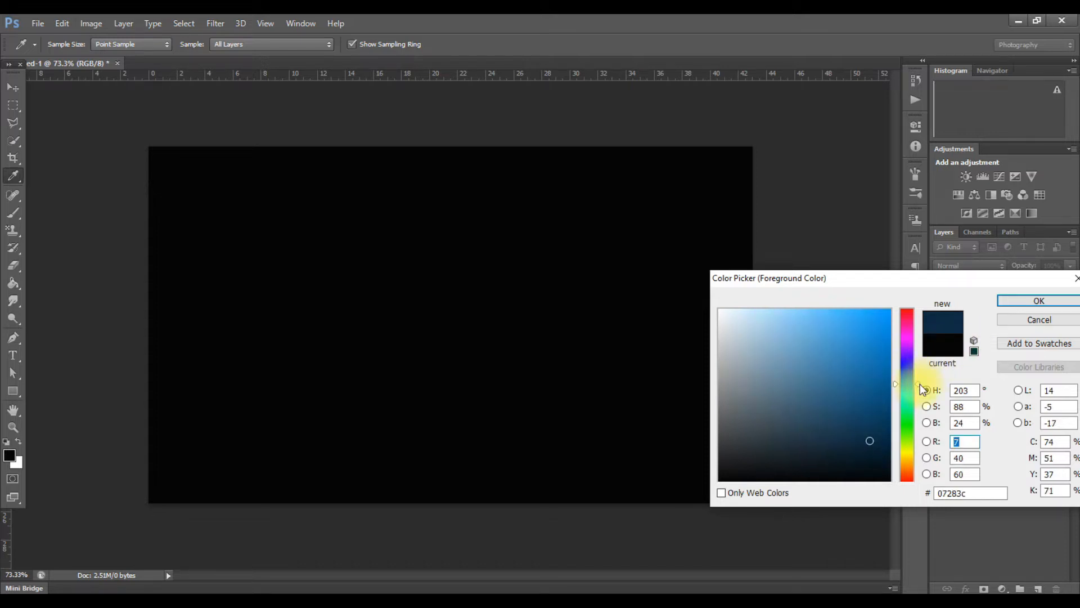
pyautogui.click(872, 430)
pyautogui.click(864, 443)
pyautogui.click(1006, 302)
# Step: Set the background color to light blue 4dbae7
pyautogui.click(16, 462)
pyautogui.click(906, 390)
pyautogui.click(867, 343)
pyautogui.click(831, 321)
pyautogui.click(898, 388)
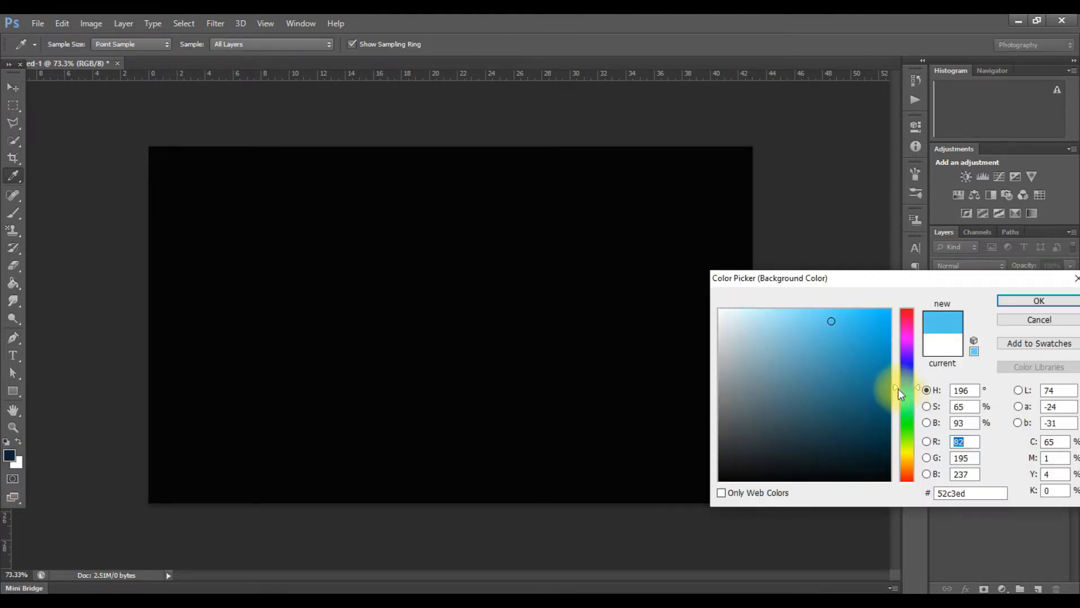
pyautogui.click(833, 324)
pyautogui.moveTo(900, 390); pyautogui.dragTo(899, 387)
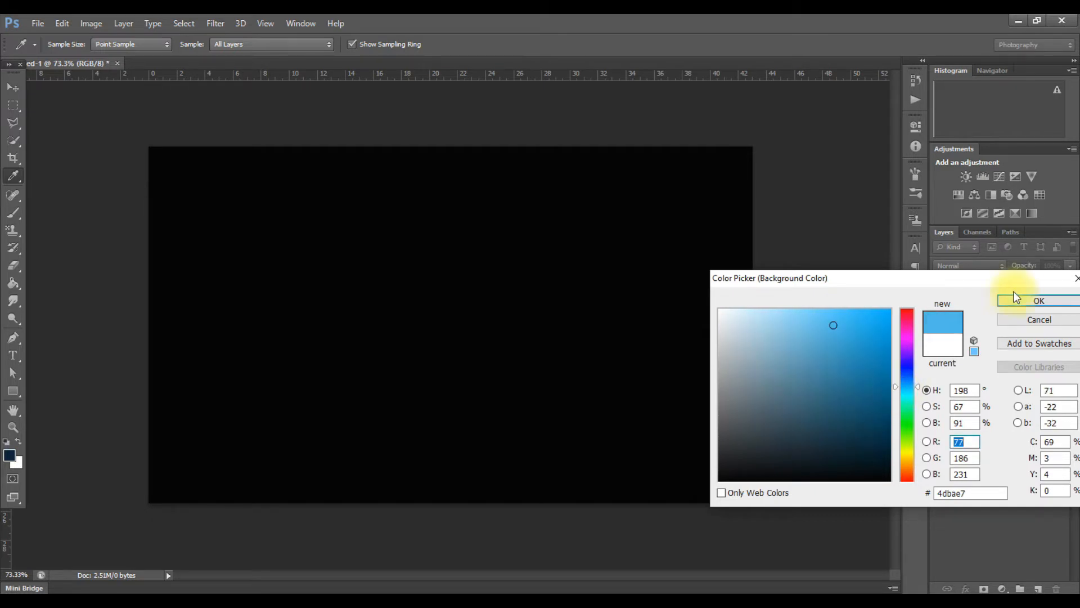
pyautogui.click(1016, 298)
# Step: Render a randomized Fibers texture on the Background layer with variance 19 and strength 1
pyautogui.press('v')
pyautogui.click(215, 23)
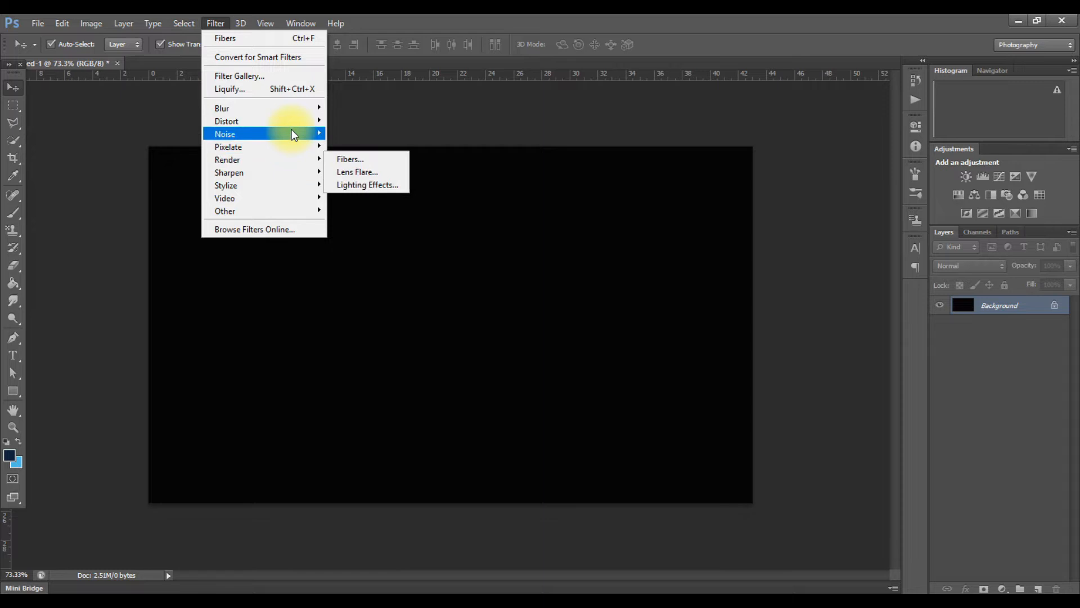
pyautogui.click(353, 159)
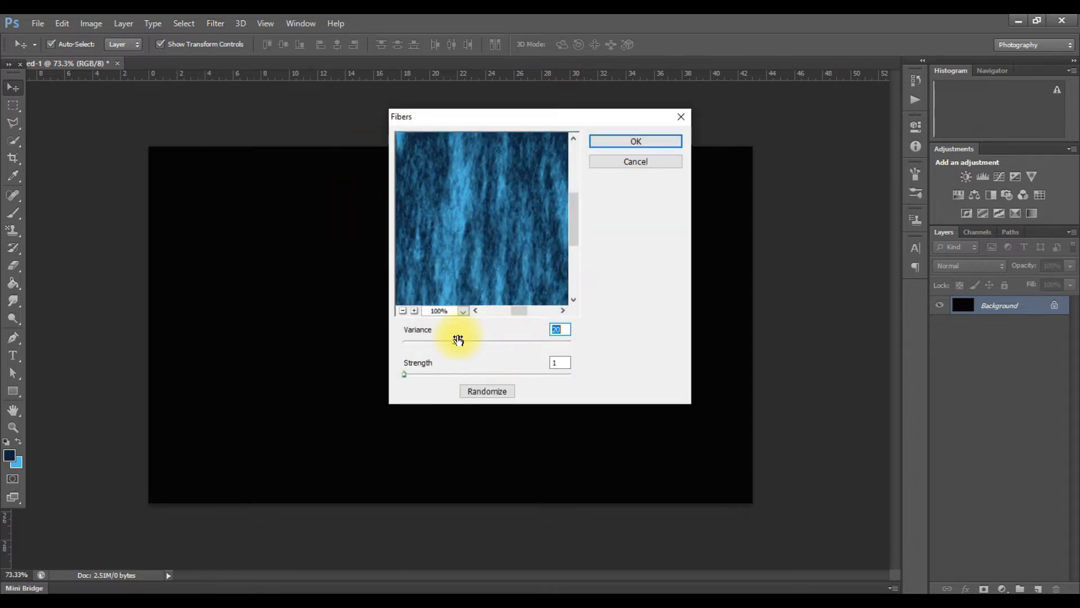
pyautogui.moveTo(460, 340); pyautogui.dragTo(449, 341)
pyautogui.click(485, 392)
pyautogui.click(484, 392)
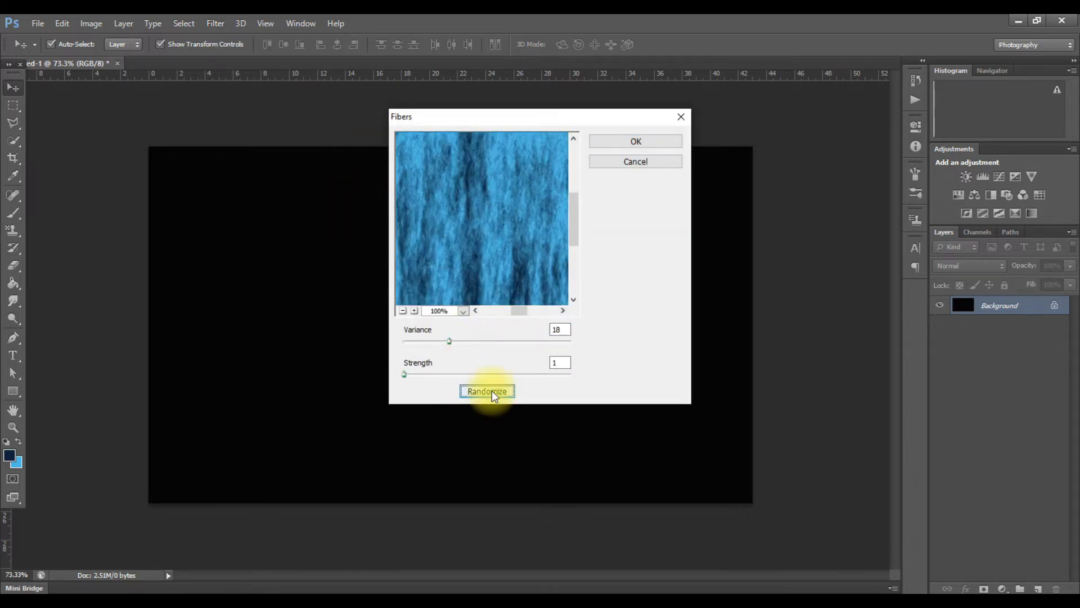
pyautogui.click(485, 392)
pyautogui.click(565, 331)
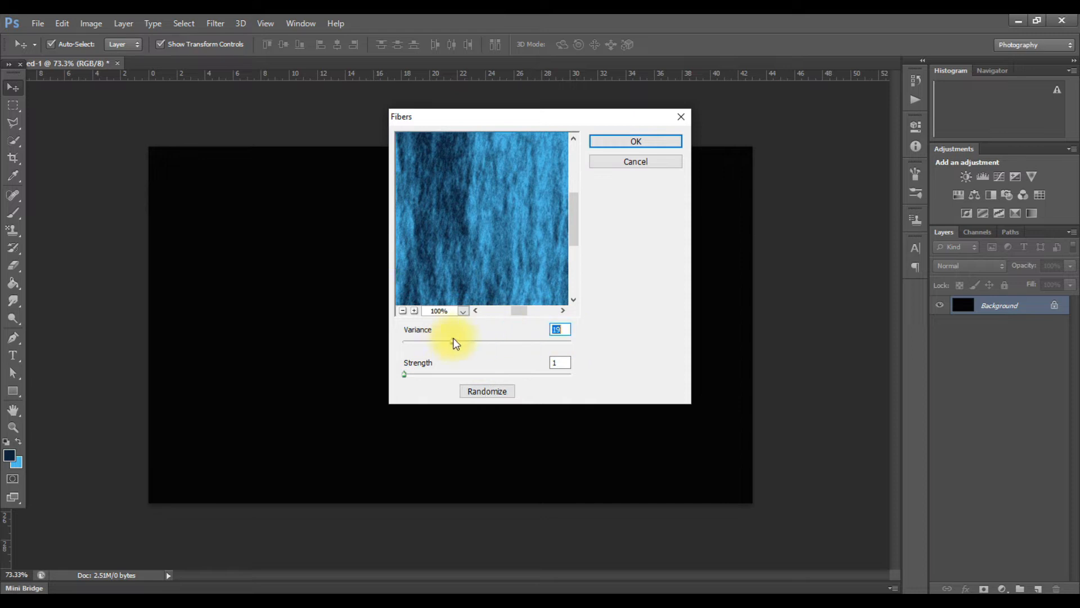
pyautogui.click(650, 145)
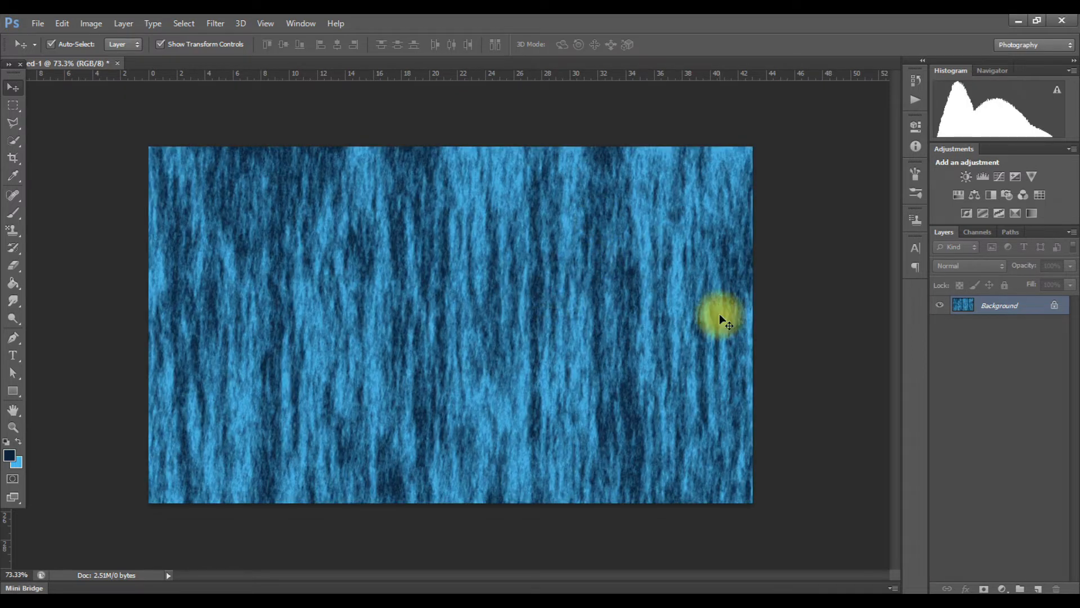
# Step: Add a black Solid Color fill layer above the fibers texture and reduce its fill percentage to darken the background
pyautogui.click(1010, 589)
pyautogui.click(964, 284)
pyautogui.moveTo(796, 439); pyautogui.dragTo(719, 482)
pyautogui.click(1039, 301)
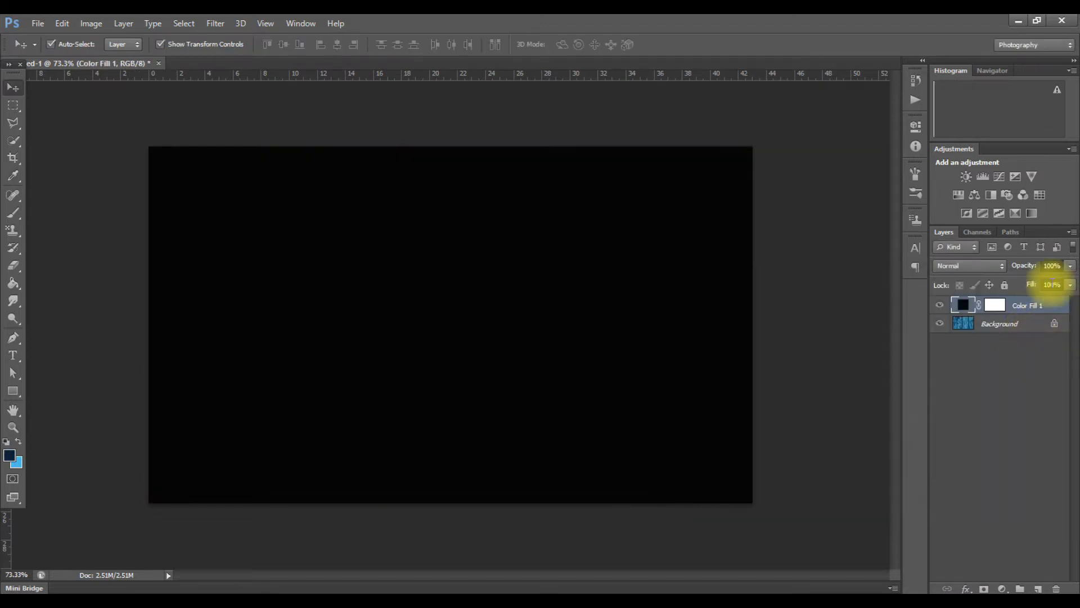
pyautogui.moveTo(1058, 281); pyautogui.dragTo(1025, 288)
pyautogui.click(1025, 373)
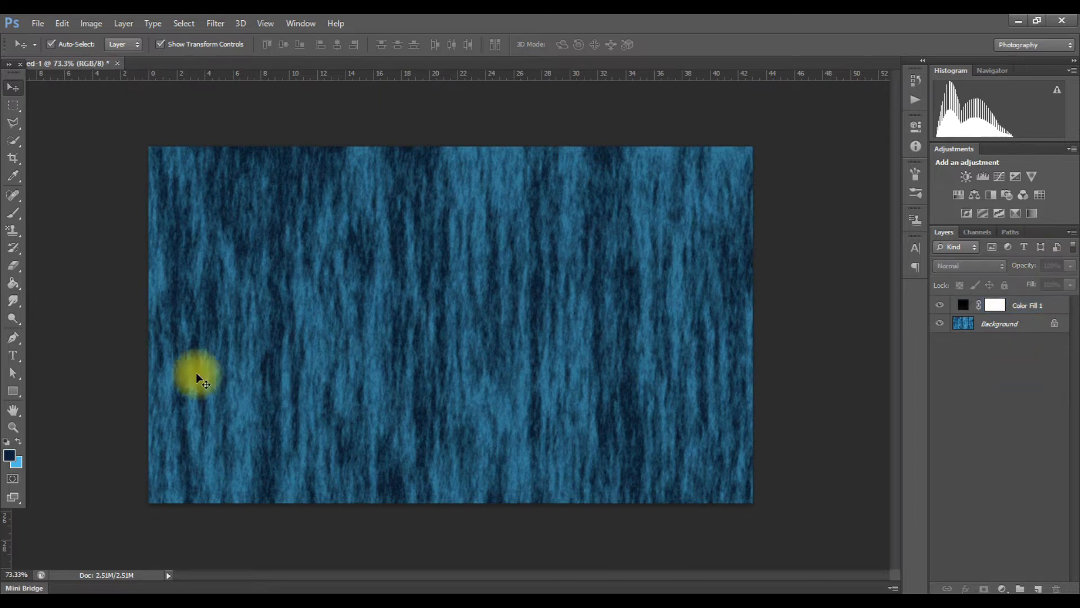
# Step: Add the text LEARN in white Goudy Old Style Bold at 60 pt on the canvas
pyautogui.click(13, 355)
pyautogui.click(433, 45)
pyautogui.moveTo(822, 379)
pyautogui.mouseDown()
pyautogui.moveTo(716, 330)
pyautogui.moveTo(718, 309)
pyautogui.mouseUp()
pyautogui.click(1024, 300)
pyautogui.click(232, 322)
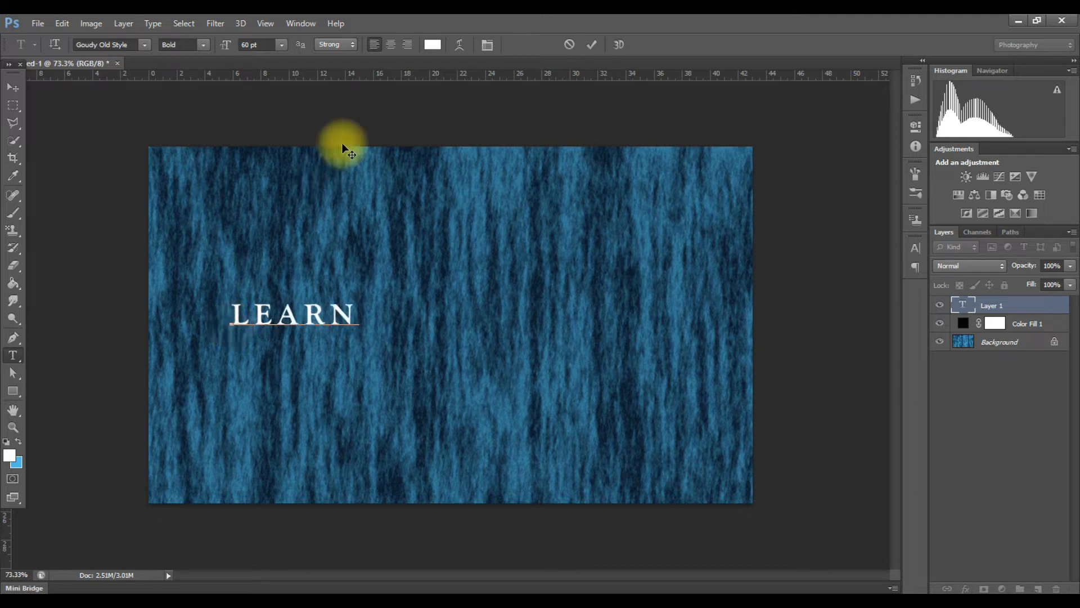
pyautogui.click(591, 45)
pyautogui.click(19, 94)
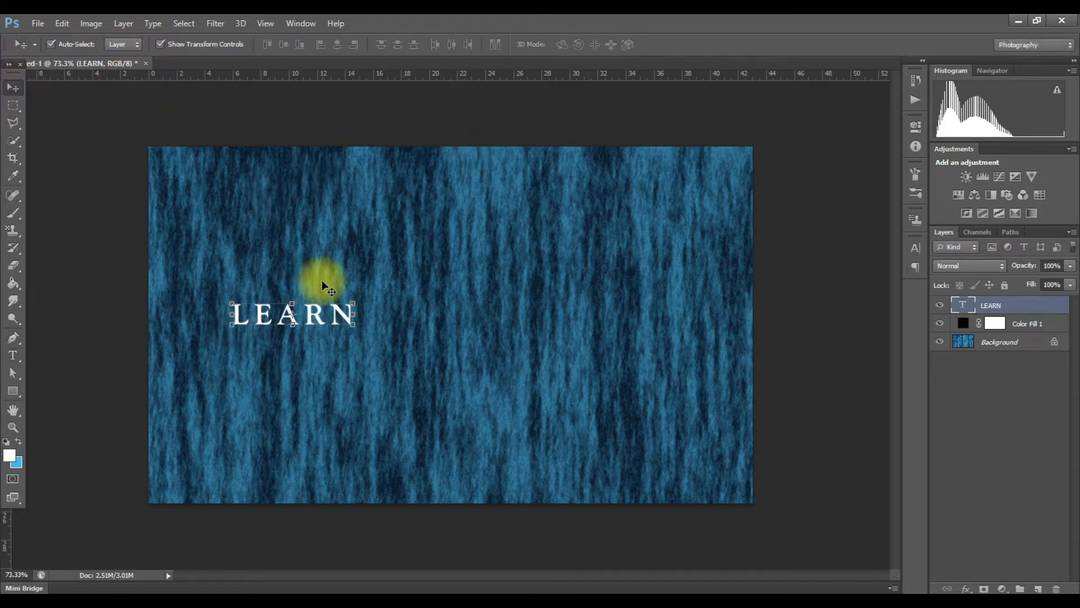
# Step: Scale the LEARN text to about 458% and position it across the middle of the canvas
pyautogui.hotkey('ctrl', 't')
pyautogui.moveTo(364, 331); pyautogui.dragTo(777, 515)
pyautogui.moveTo(583, 364); pyautogui.dragTo(550, 320)
pyautogui.moveTo(748, 411); pyautogui.dragTo(773, 424)
pyautogui.moveTo(726, 367); pyautogui.dragTo(703, 361)
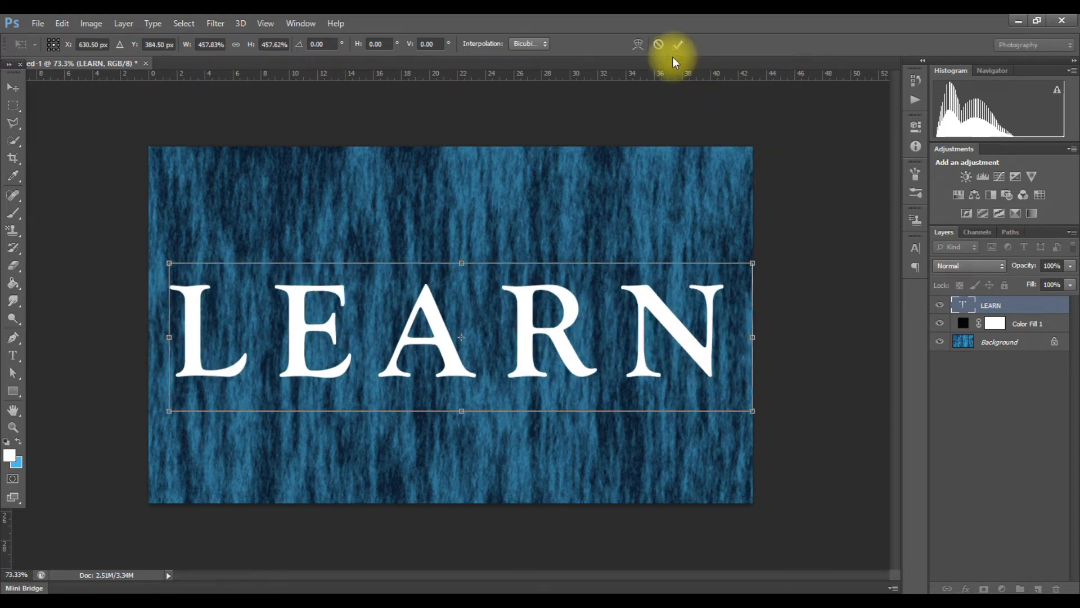
pyautogui.press('Up')
pyautogui.press('Up')
pyautogui.press('Up')
pyautogui.press('Up')
pyautogui.press('Up')
pyautogui.press('Up')
pyautogui.press('Up')
pyautogui.press('Up')
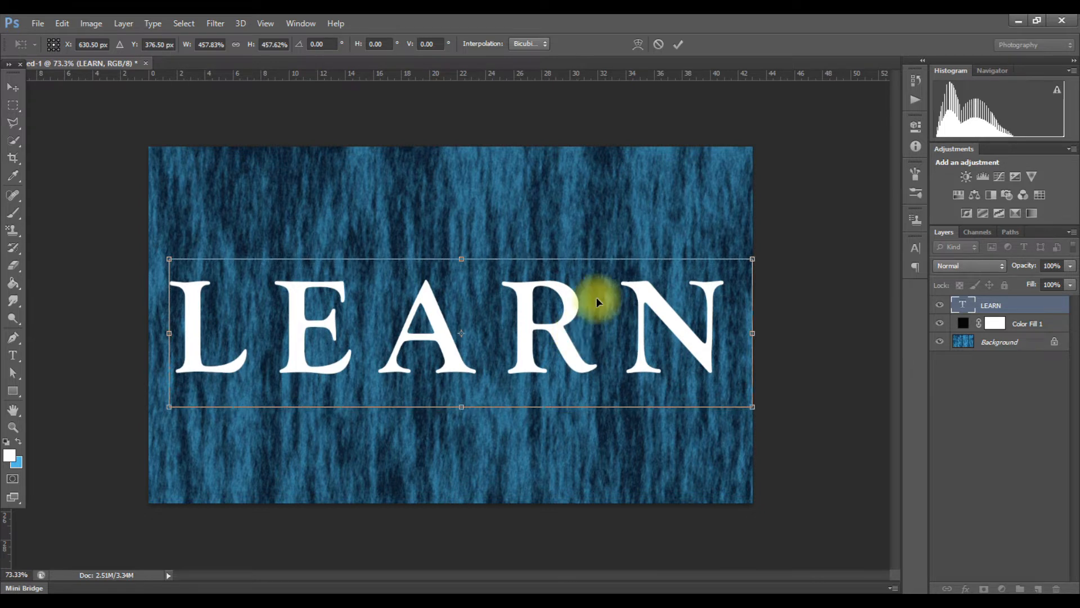
pyautogui.click(678, 45)
# Step: Set the LEARN text's tracking to 200 and its color to bright cyan
pyautogui.hotkey('ctrl', 't')
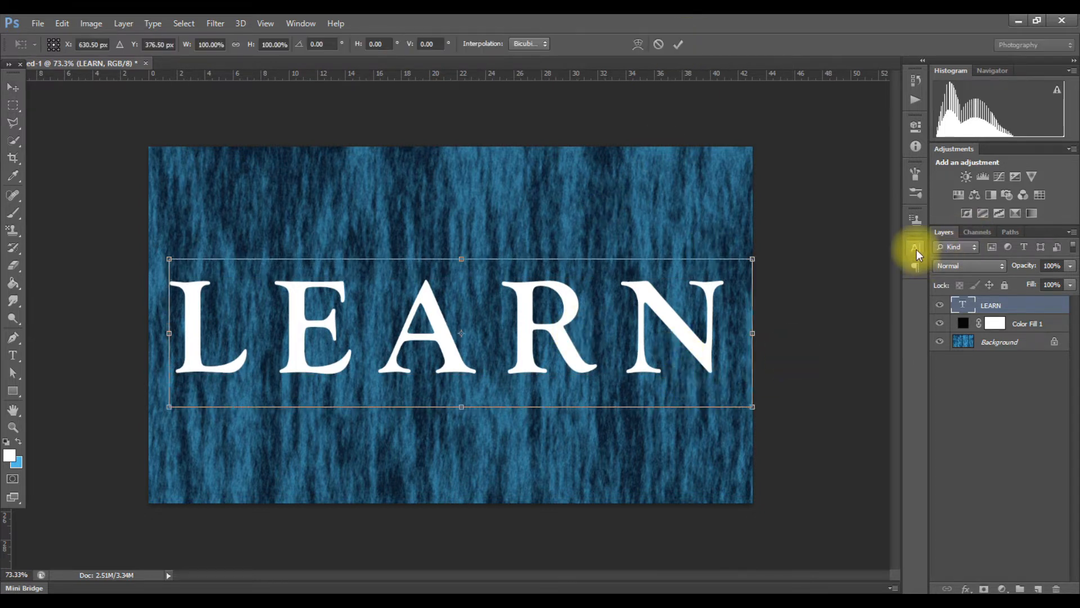
pyautogui.click(13, 355)
pyautogui.doubleClick(417, 339)
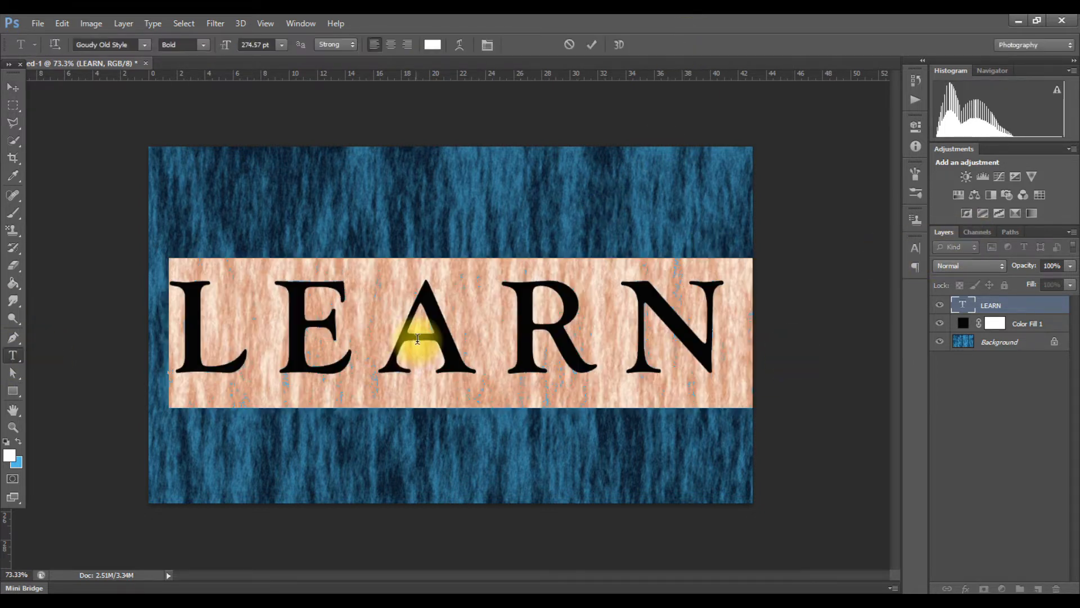
pyautogui.click(913, 249)
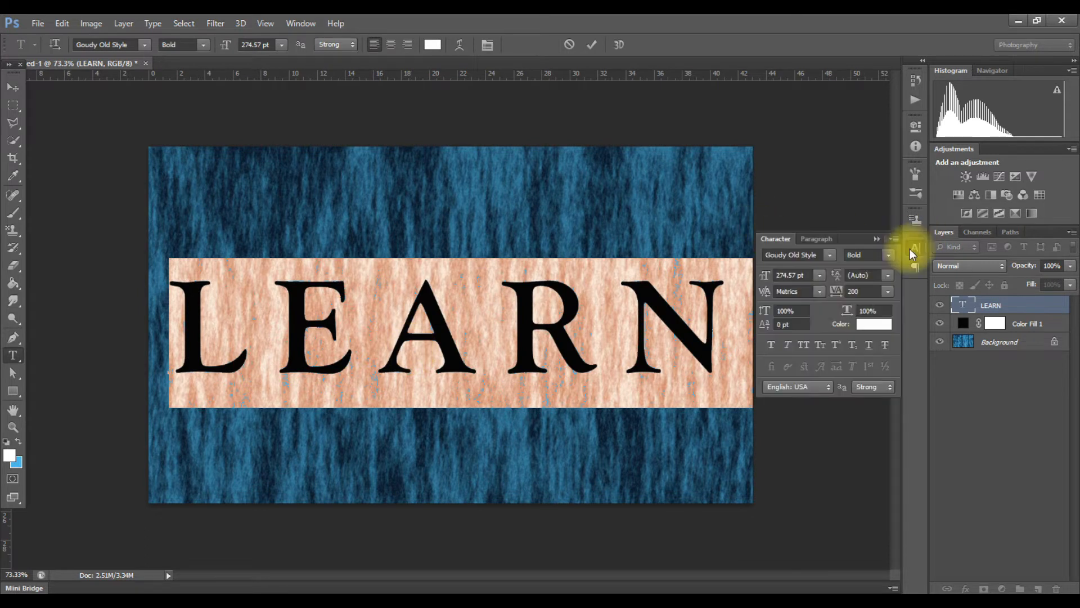
pyautogui.click(887, 291)
pyautogui.click(867, 504)
pyautogui.click(873, 324)
pyautogui.moveTo(903, 426); pyautogui.dragTo(898, 391)
pyautogui.click(889, 310)
pyautogui.click(1039, 300)
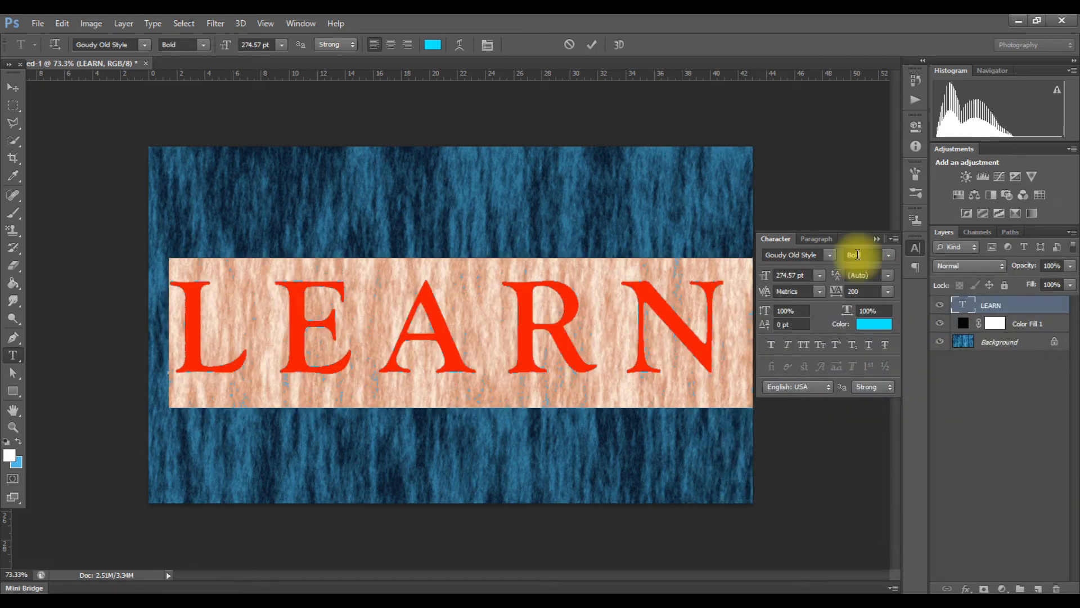
pyautogui.click(945, 345)
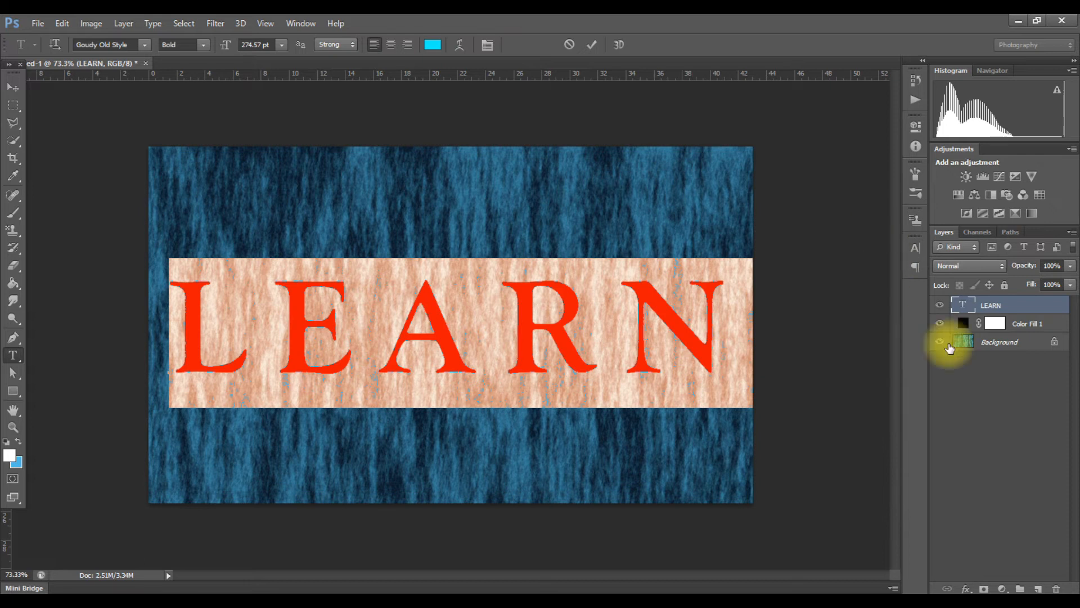
# Step: Choose the Brush tool with the 32 px Flat Angle bristle tip and set its size to 32 px
pyautogui.click(18, 214)
pyautogui.click(68, 44)
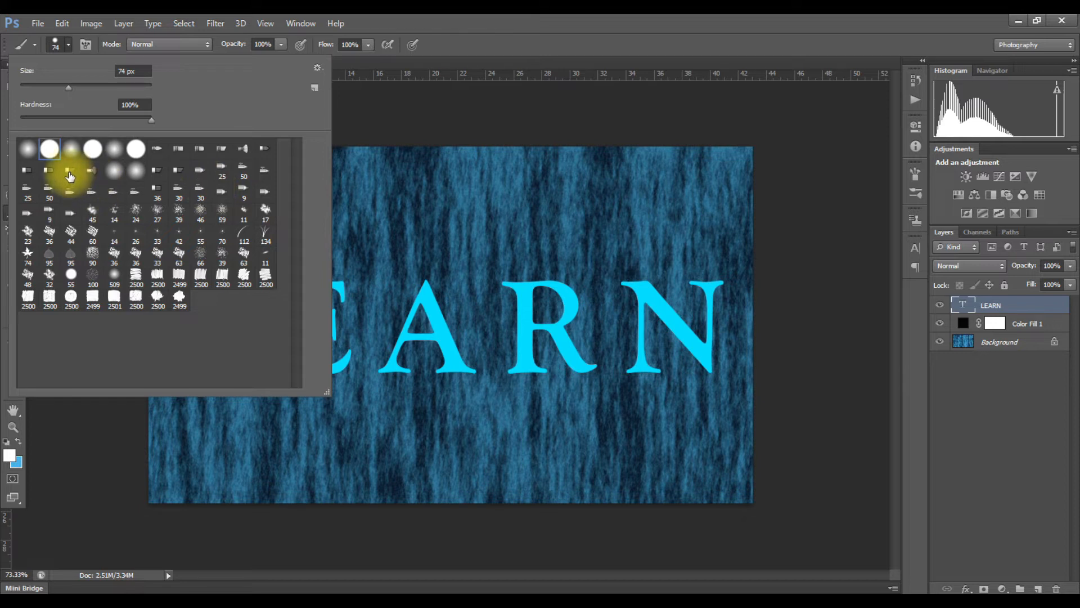
pyautogui.click(85, 44)
pyautogui.click(872, 289)
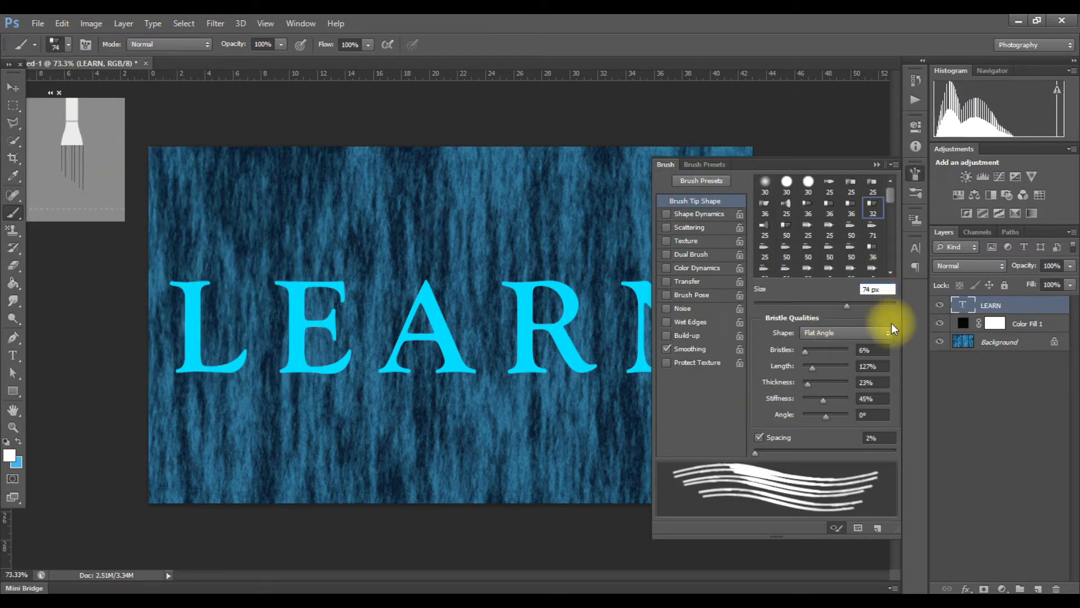
pyautogui.press('BackSpace')
pyautogui.write('32')
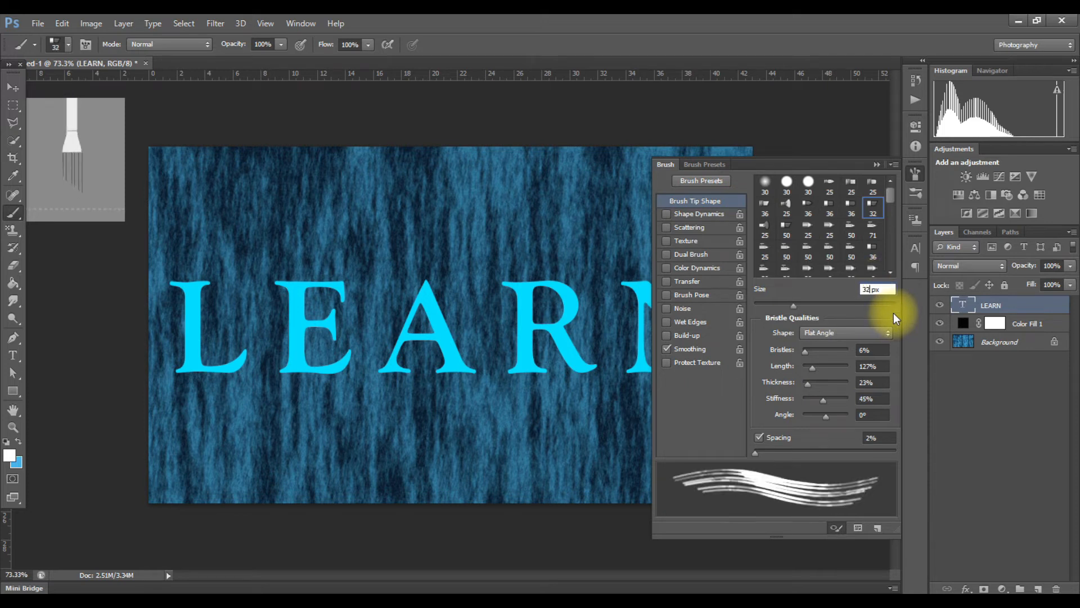
# Step: Set the brush tip's bristles to 12%, length to 25%, thickness to 52% and stiffness to 100%
pyautogui.write('12')
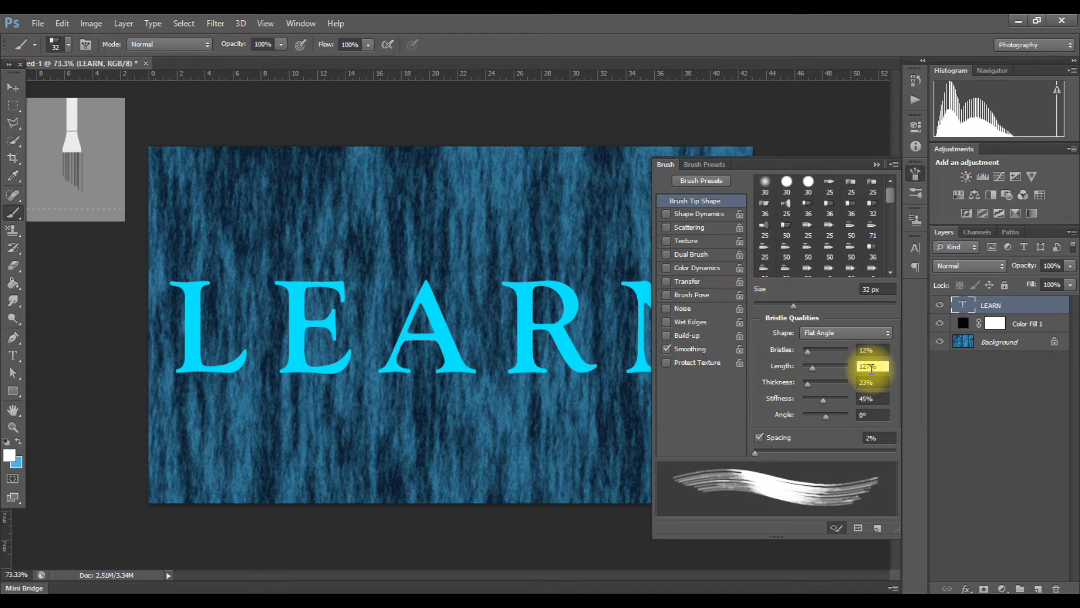
pyautogui.click(871, 368)
pyautogui.write('25')
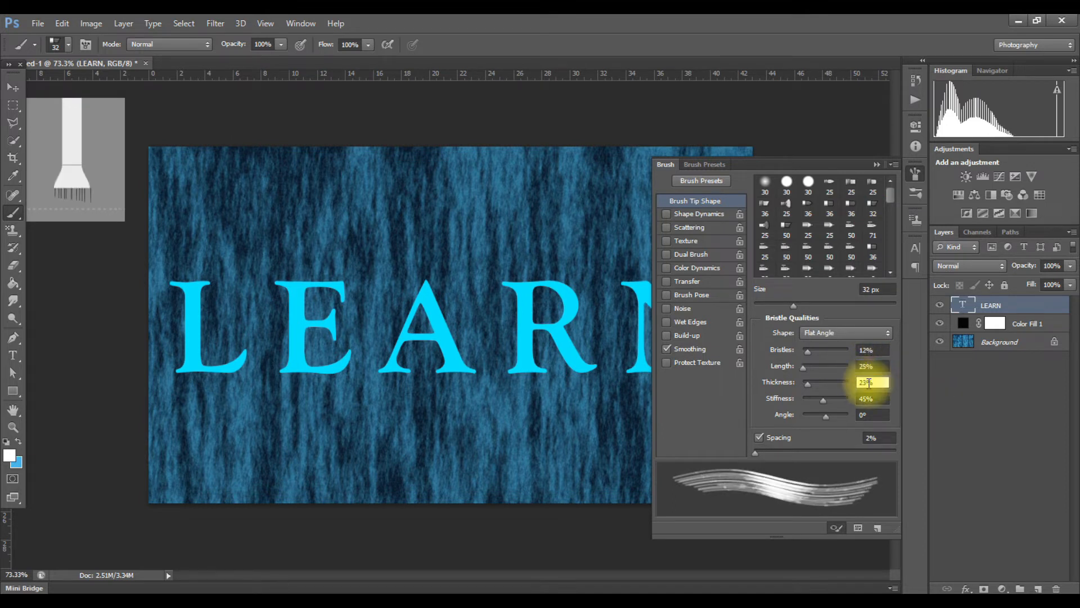
pyautogui.write('52')
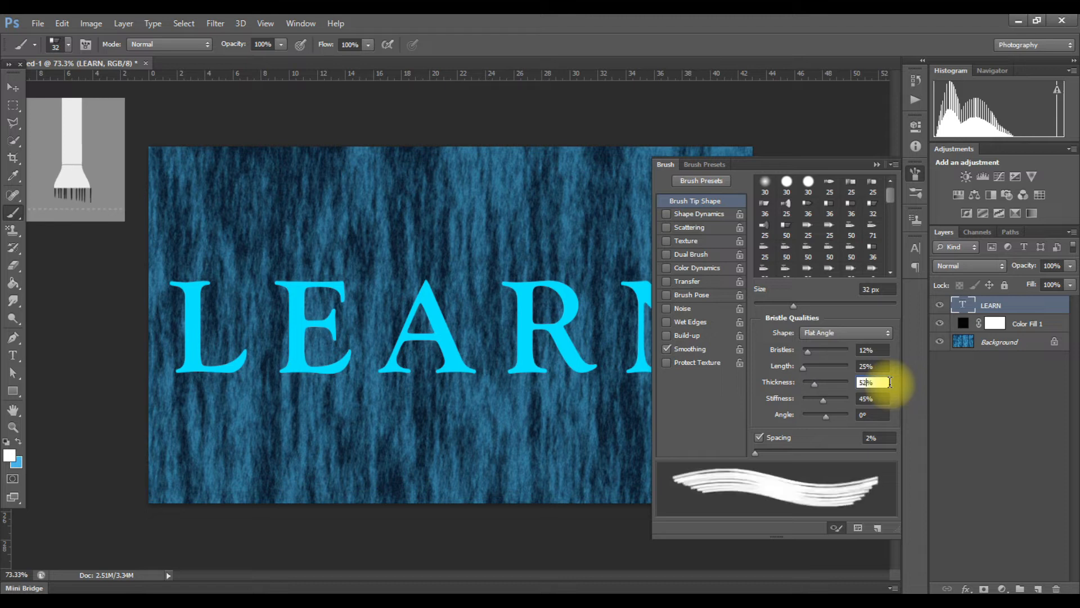
pyautogui.click(871, 398)
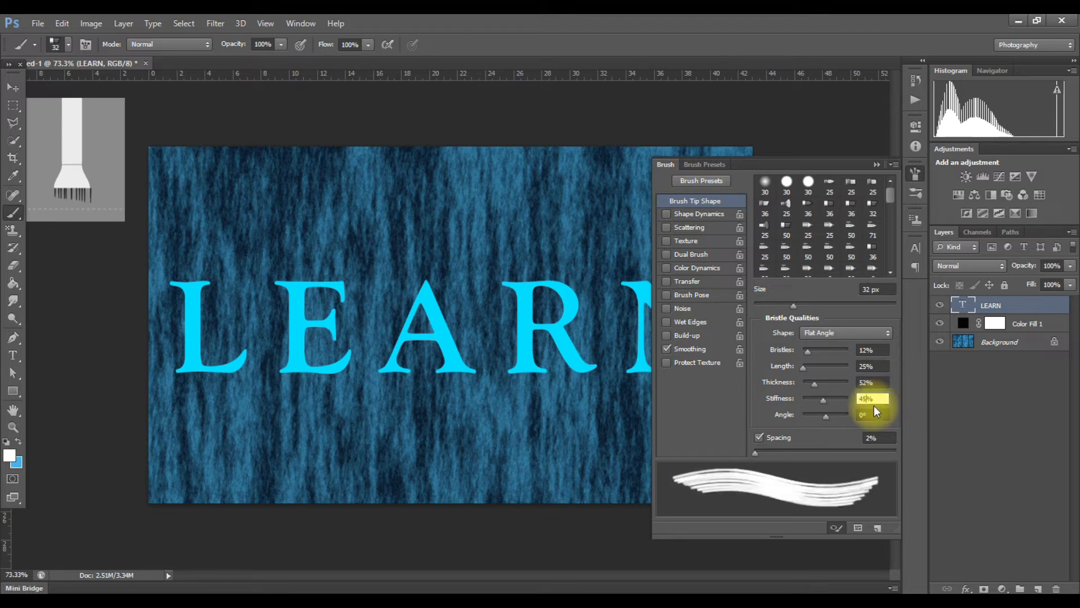
pyautogui.press('BackSpace')
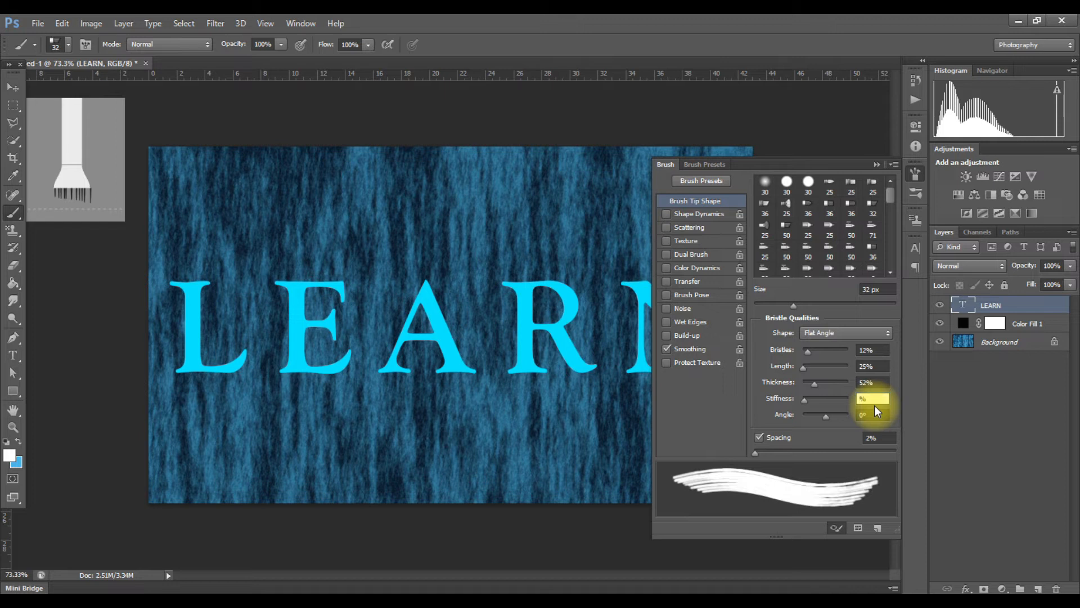
pyautogui.write('100')
# Step: Set the brush tip's angle to -70° and its spacing to 17%
pyautogui.click(863, 414)
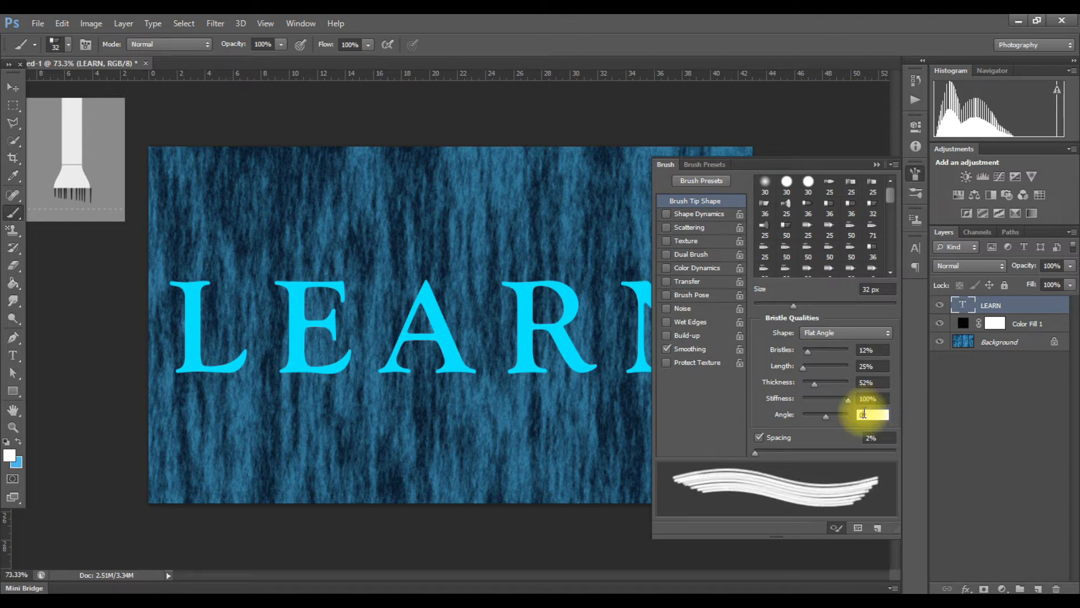
pyautogui.press('BackSpace')
pyautogui.write('-70')
pyautogui.press('Tab')
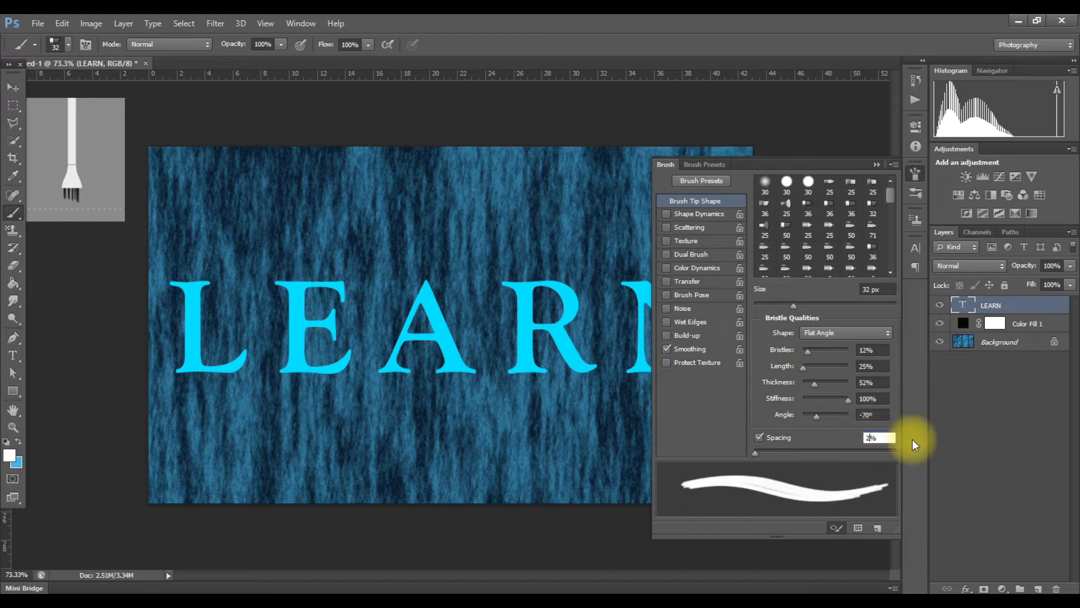
pyautogui.write('17')
pyautogui.press('Return')
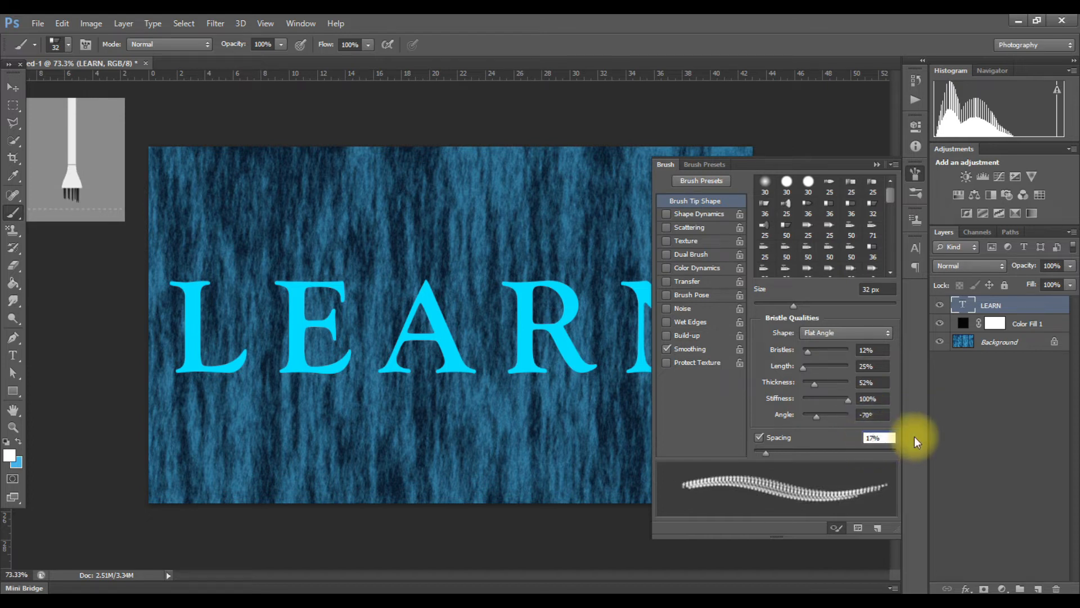
# Step: Enable Shape Dynamics for the brush with 100% angle jitter
pyautogui.click(709, 216)
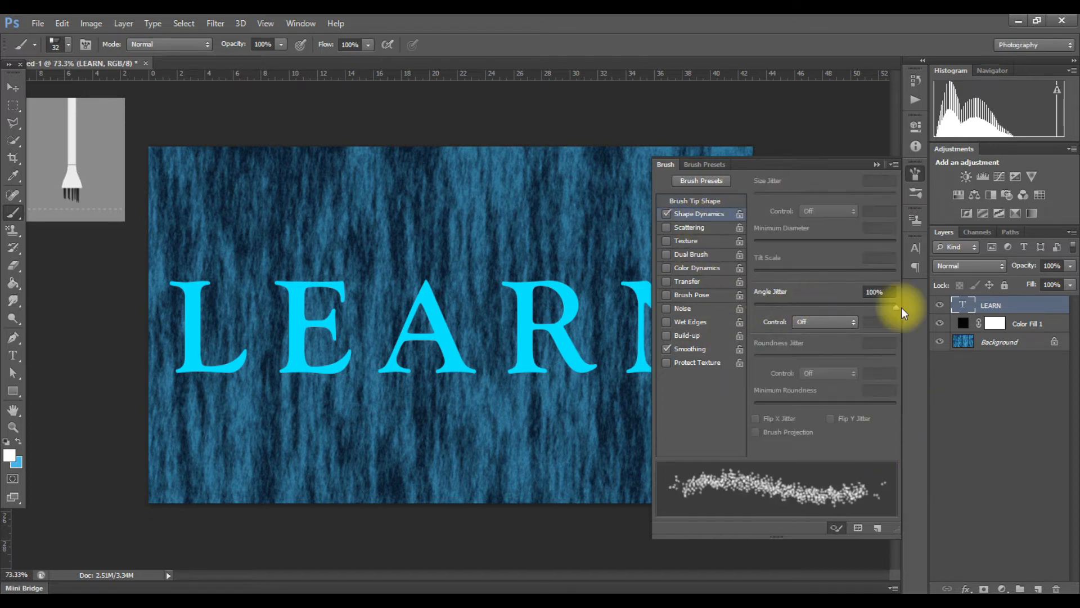
pyautogui.click(878, 292)
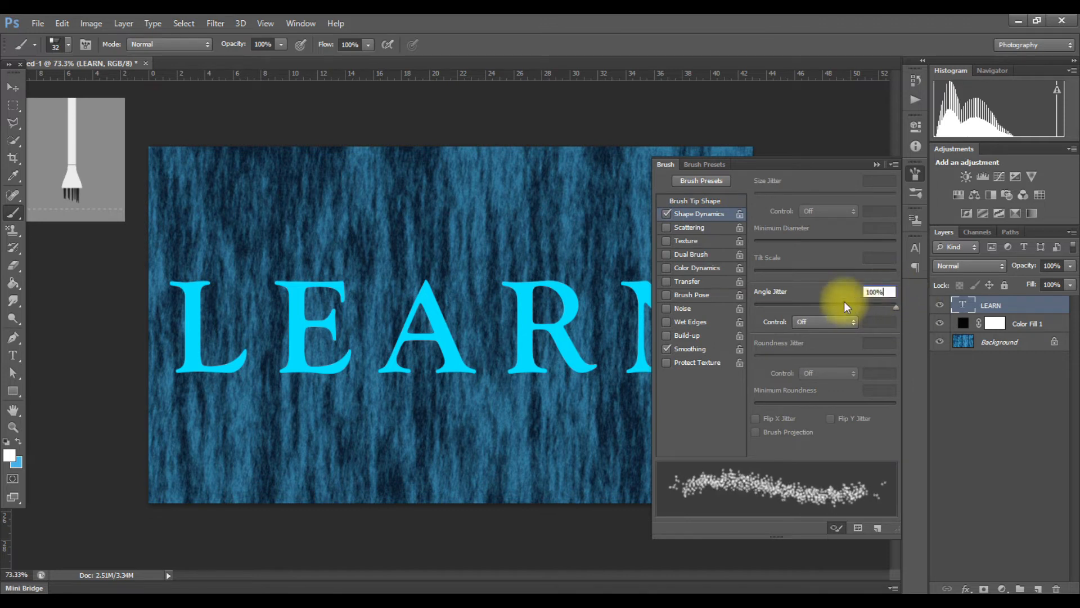
pyautogui.click(876, 164)
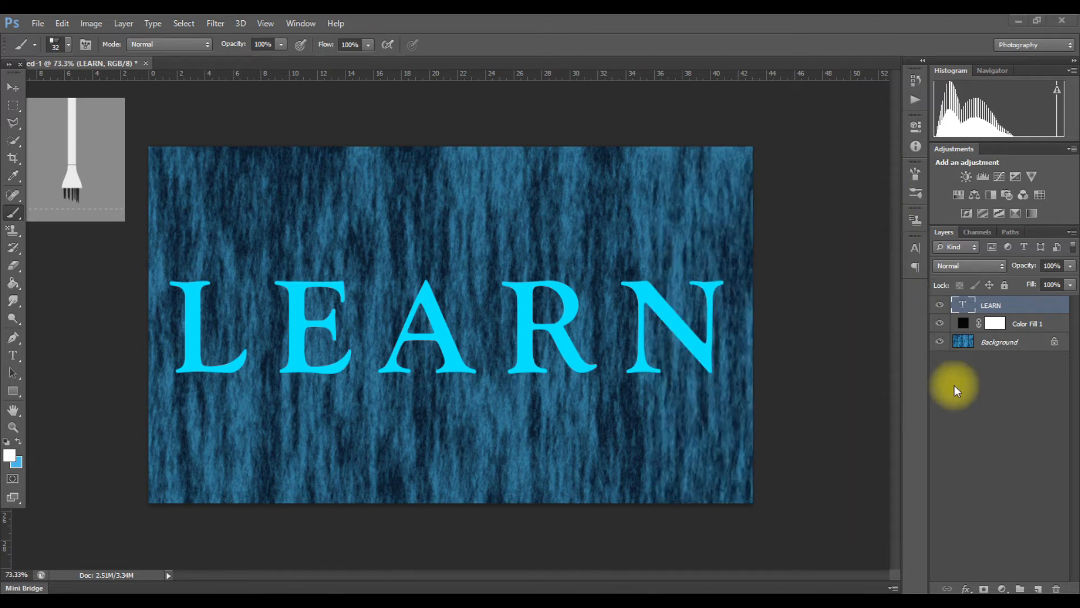
# Step: Create a work path from the LEARN text layer
pyautogui.rightClick(1024, 313)
pyautogui.click(896, 318)
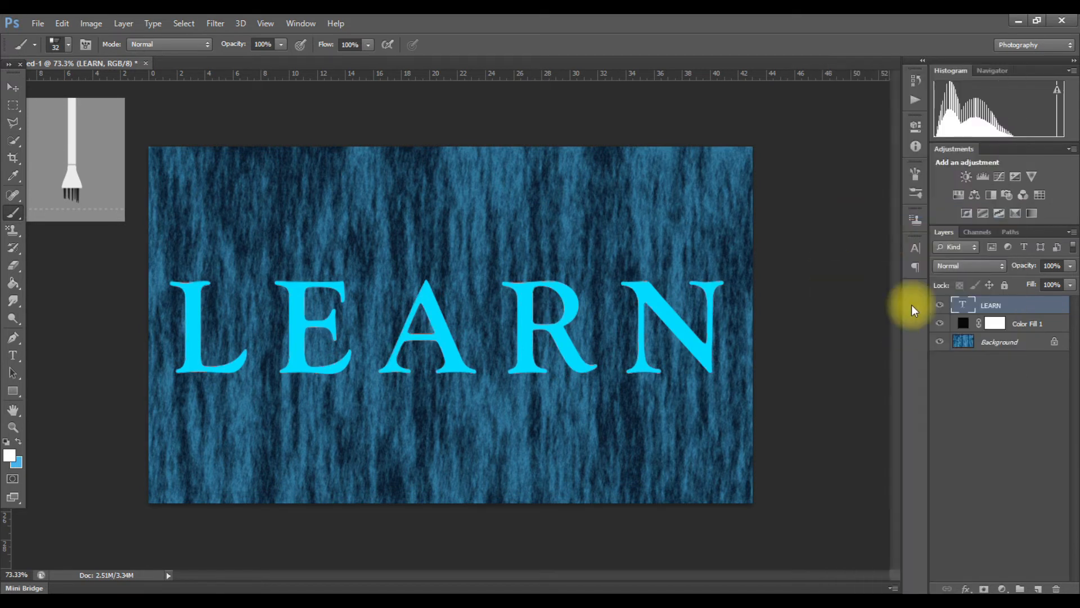
# Step: Add a new empty layer above the LEARN text layer
pyautogui.click(1031, 588)
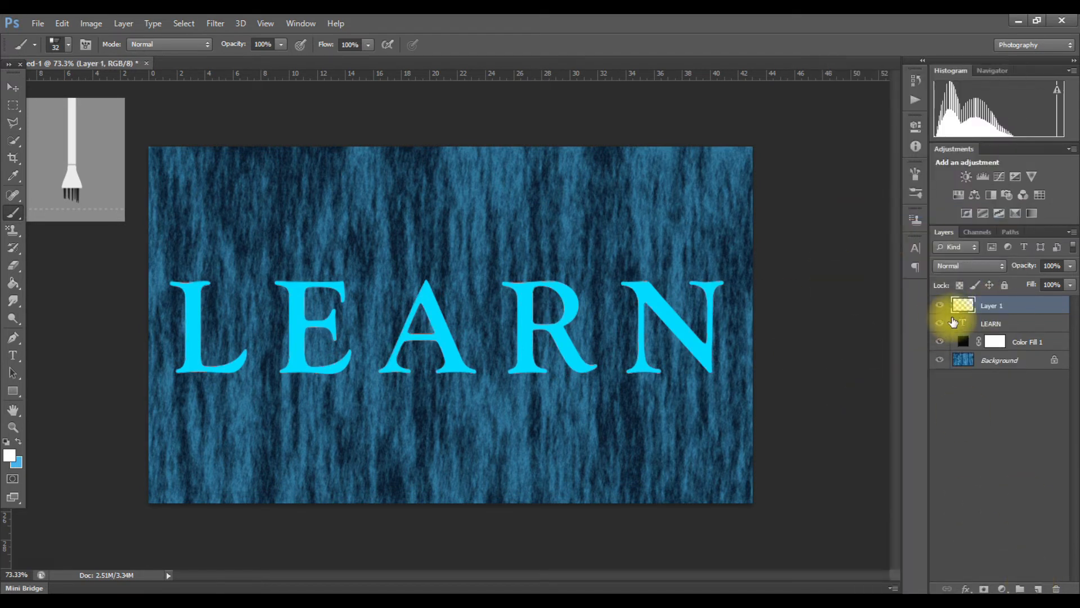
pyautogui.click(923, 315)
pyautogui.hotkey('ctrl', ',')
pyautogui.click(939, 323)
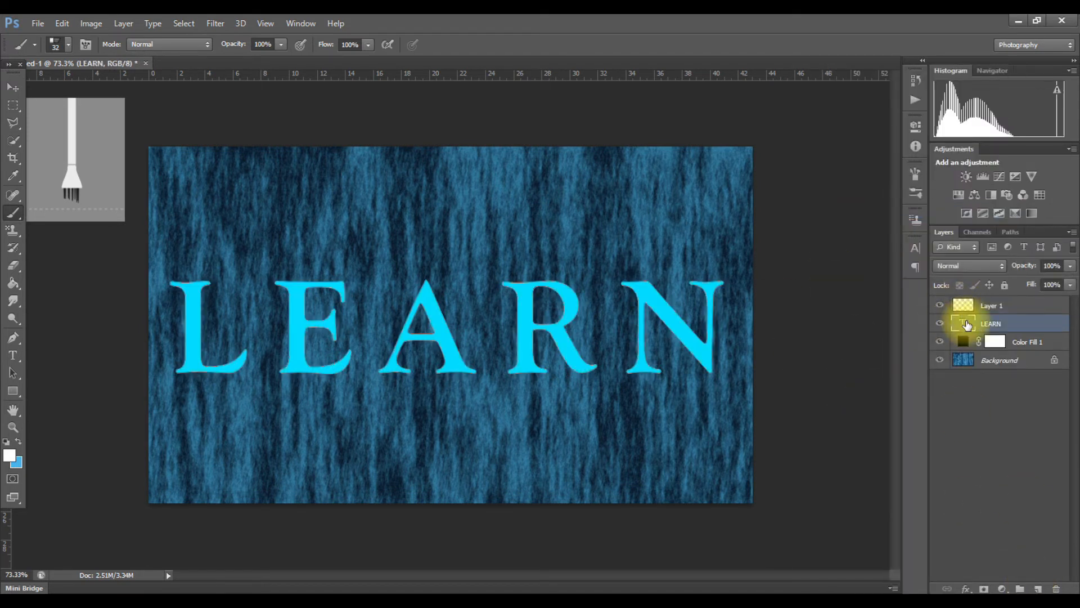
# Step: Set the foreground color to the cyan sampled from the LEARN text
pyautogui.click(17, 457)
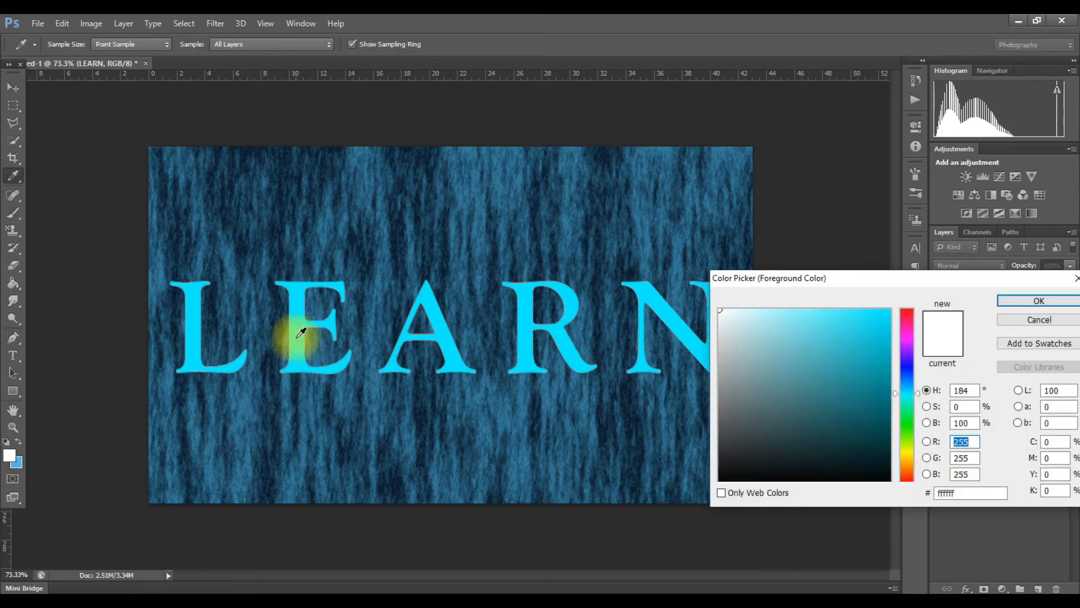
pyautogui.click(290, 338)
pyautogui.click(1005, 302)
pyautogui.press('b')
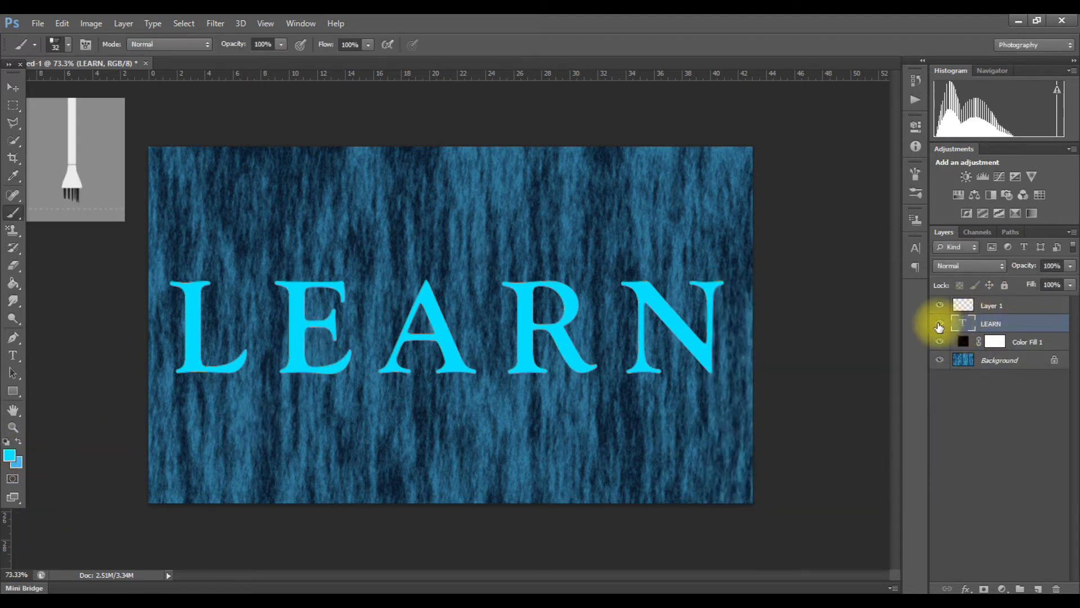
# Step: Hide the LEARN text layer and stroke the work path on Layer 1 with the Brush
pyautogui.click(939, 323)
pyautogui.click(963, 307)
pyautogui.click(13, 373)
pyautogui.rightClick(202, 312)
pyautogui.click(242, 378)
pyautogui.click(491, 216)
pyautogui.click(478, 232)
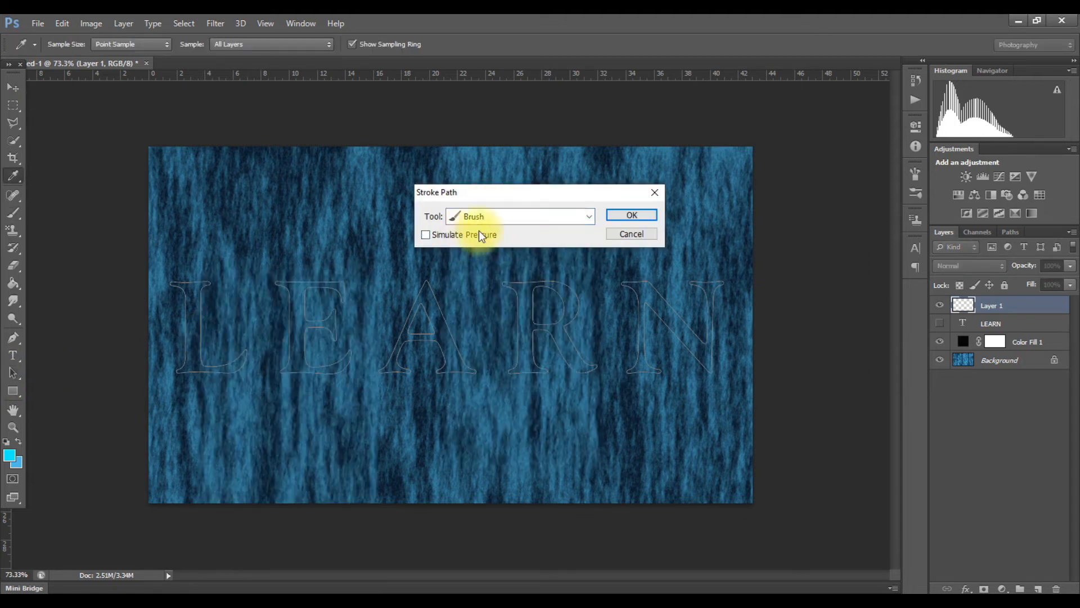
pyautogui.click(631, 215)
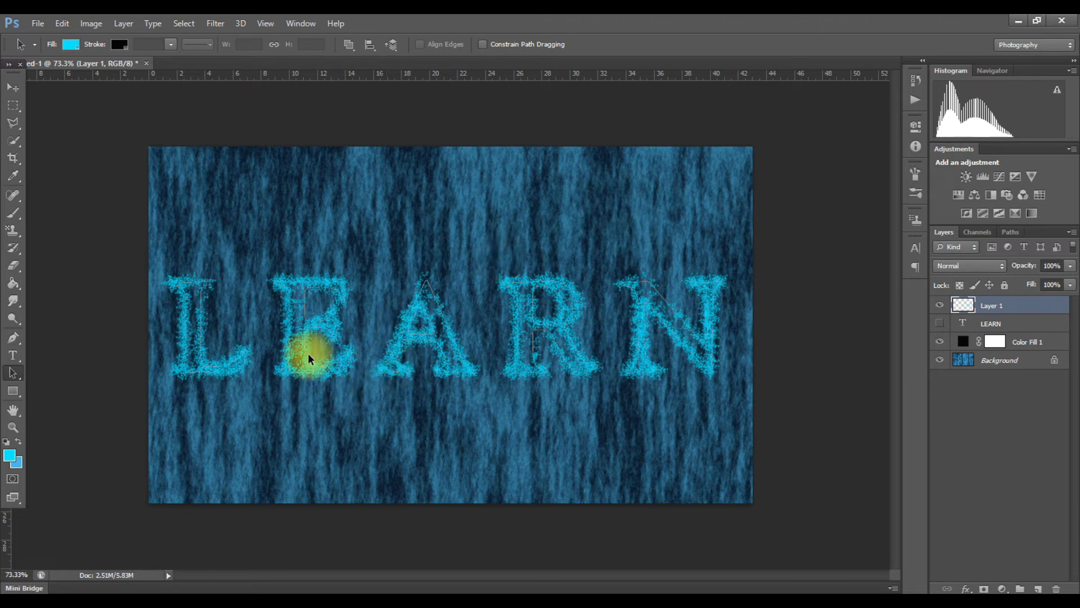
# Step: Add an Outer Glow style to Layer 1 with a bright cyan glow color
pyautogui.rightClick(1011, 311)
pyautogui.click(913, 92)
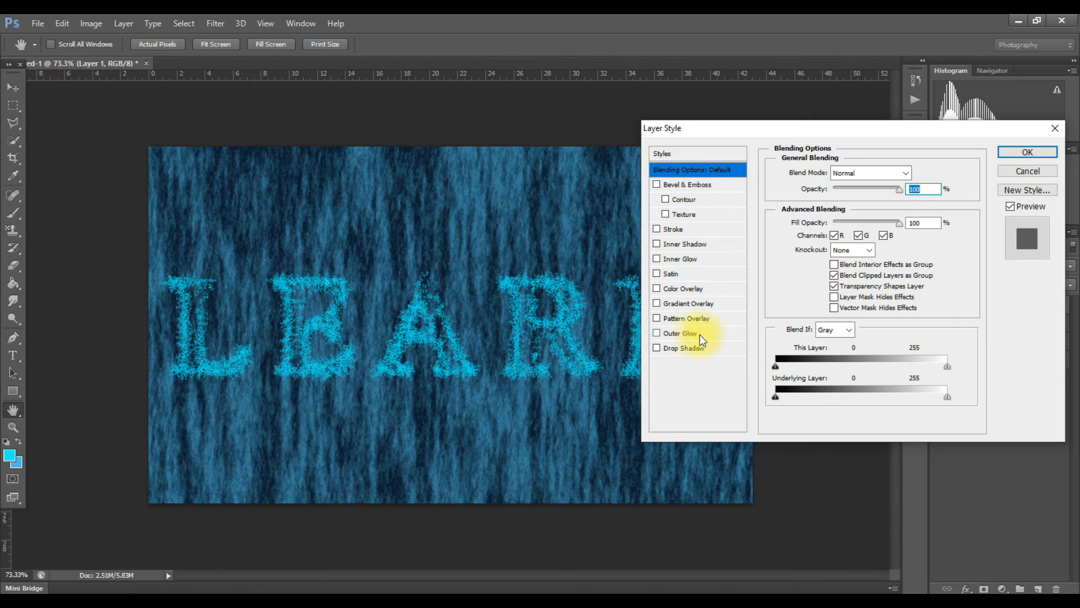
pyautogui.click(716, 333)
pyautogui.click(810, 220)
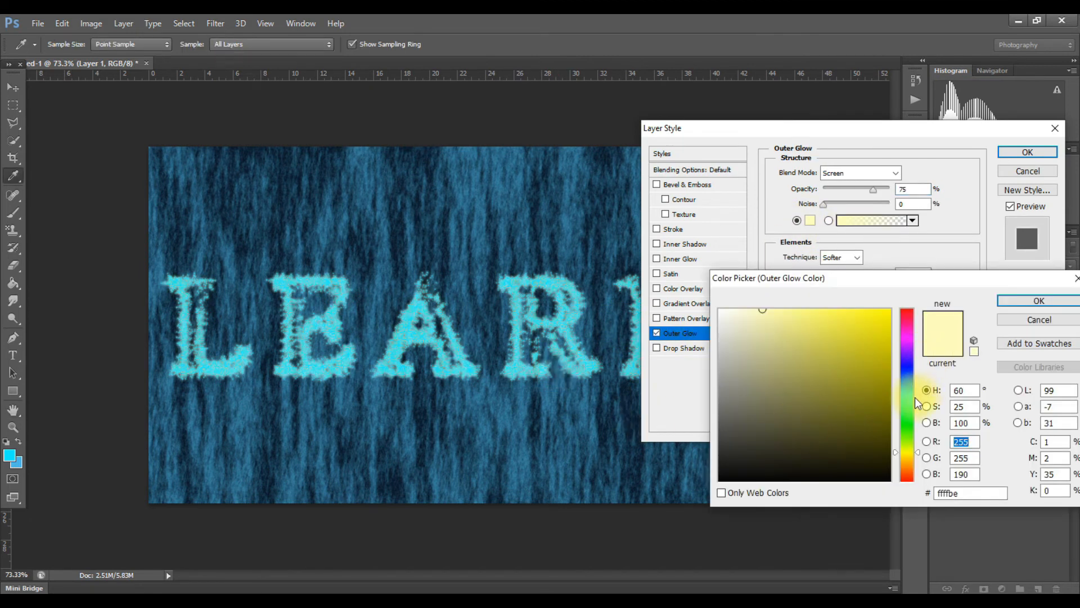
pyautogui.click(917, 395)
pyautogui.click(887, 310)
pyautogui.click(913, 392)
pyautogui.moveTo(912, 392); pyautogui.dragTo(907, 398)
pyautogui.press('Return')
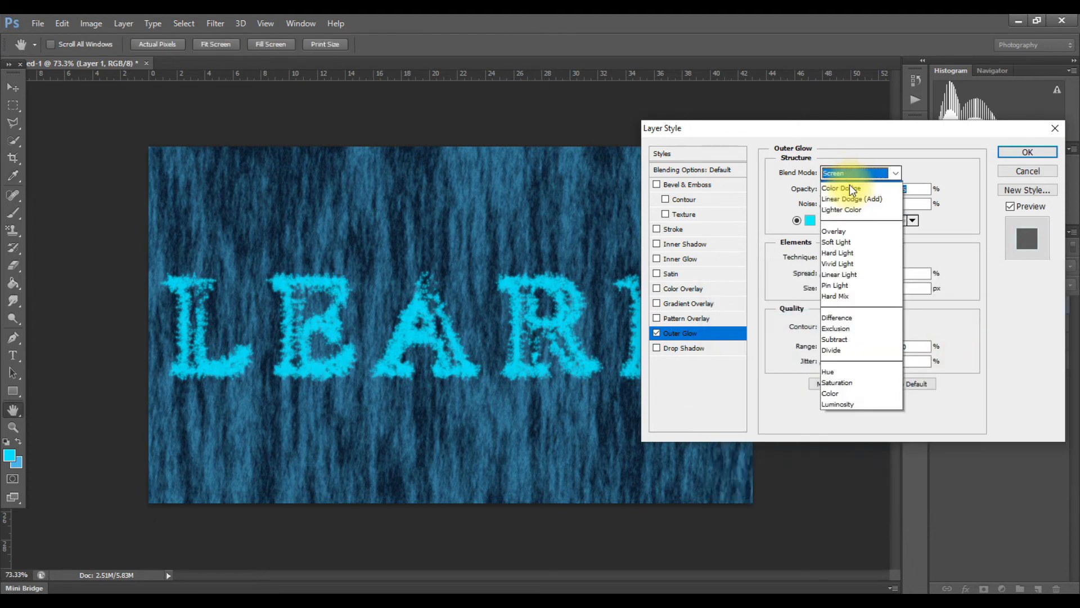
# Step: Set the outer glow's blend mode to Pin Light, its range to 100% and its size to 10 px
pyautogui.click(846, 412)
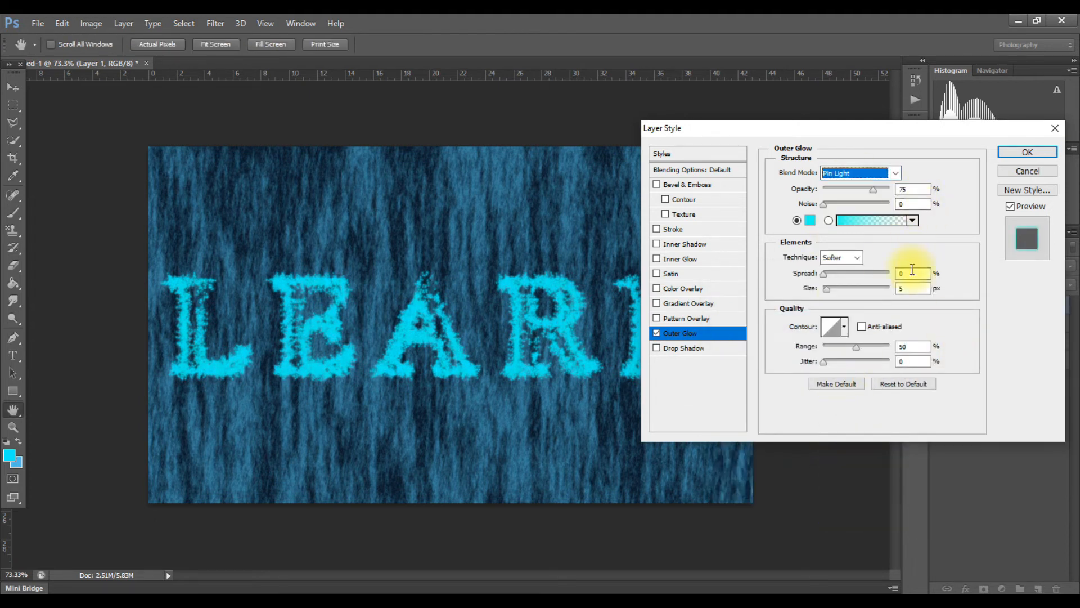
pyautogui.moveTo(857, 346); pyautogui.dragTo(888, 346)
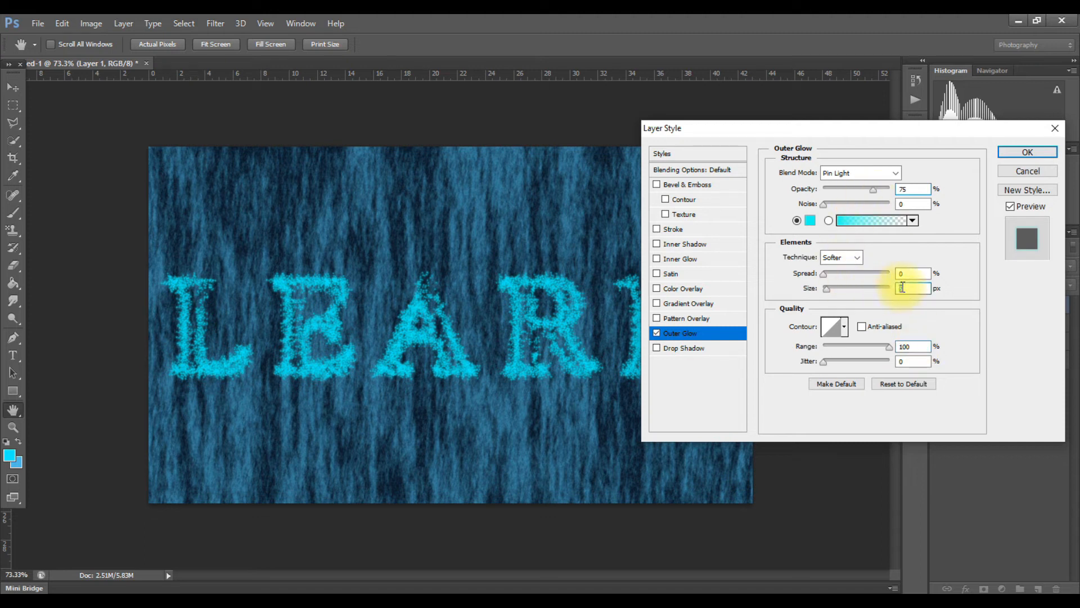
pyautogui.write('8')
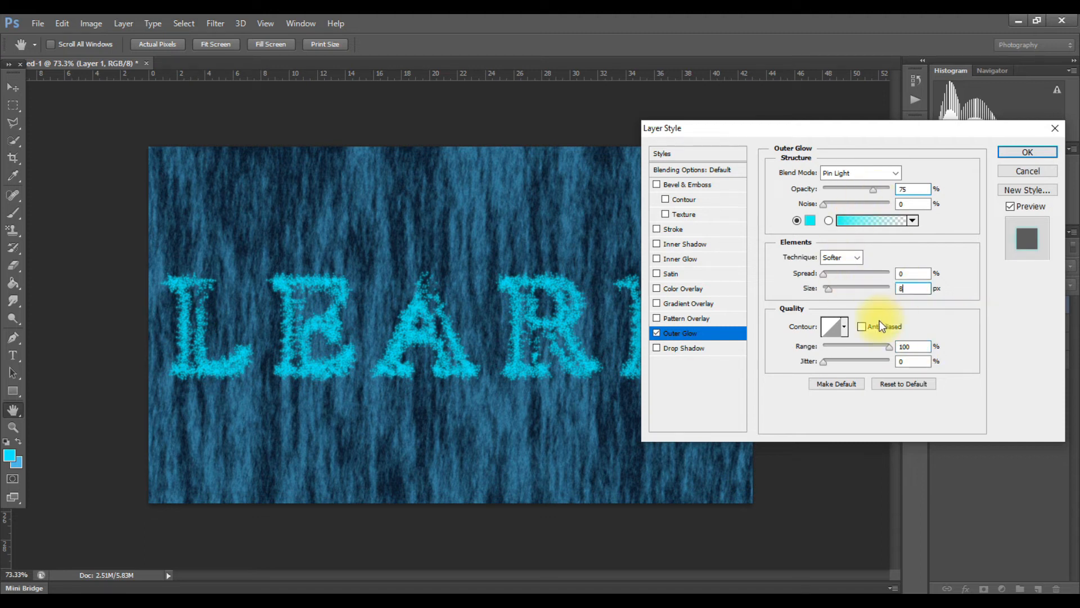
pyautogui.moveTo(828, 288); pyautogui.dragTo(832, 289)
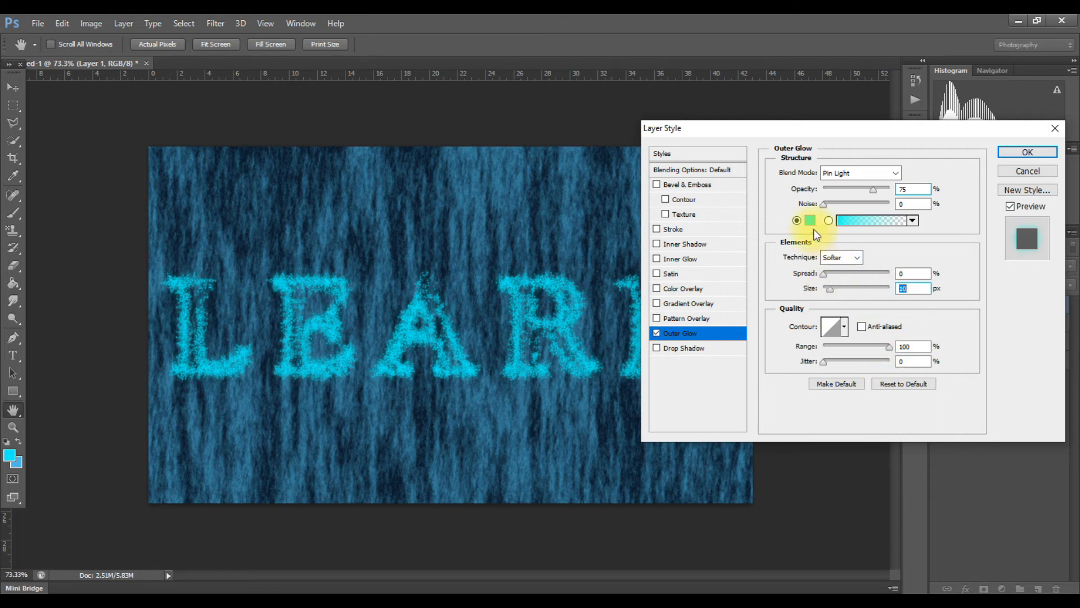
# Step: Match the glow color to the foreground cyan, set the glow size to 13 px and apply the layer style
pyautogui.click(810, 220)
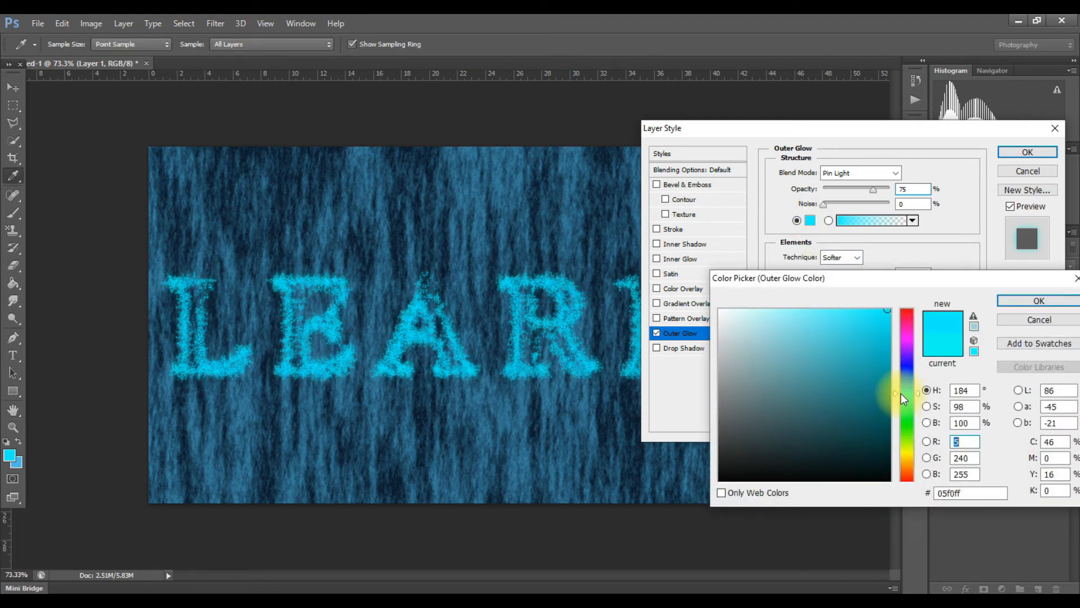
pyautogui.moveTo(901, 394); pyautogui.dragTo(902, 396)
pyautogui.click(10, 455)
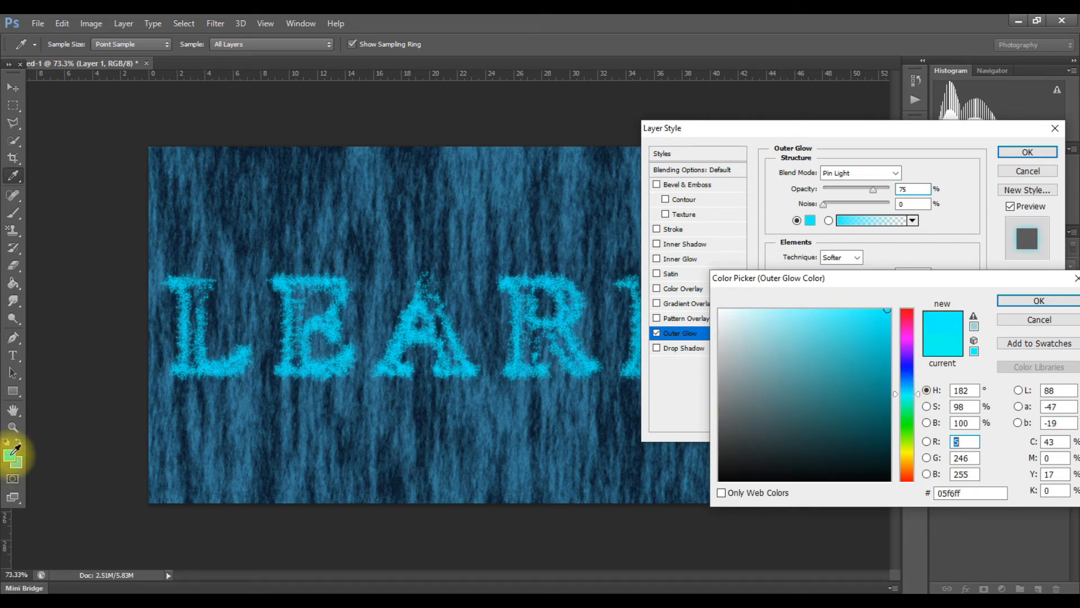
pyautogui.click(1032, 300)
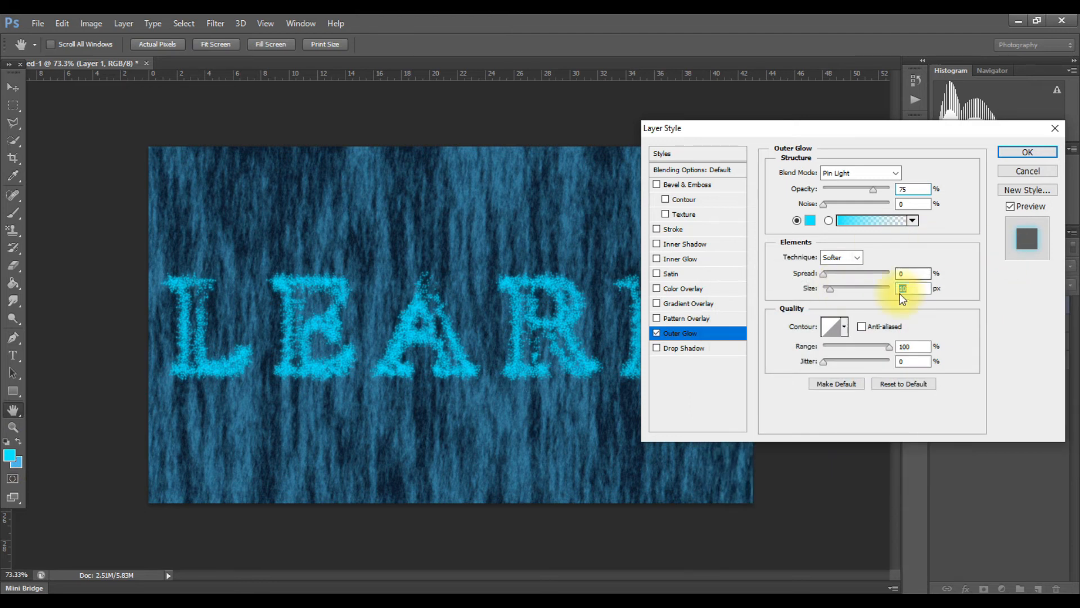
pyautogui.moveTo(830, 288); pyautogui.dragTo(830, 288)
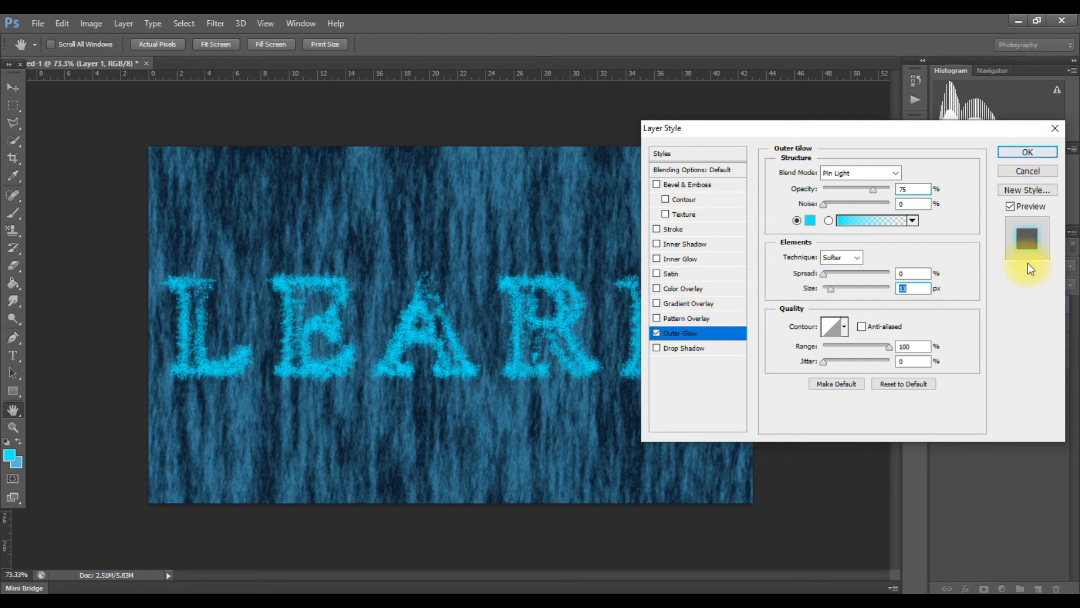
pyautogui.click(1024, 153)
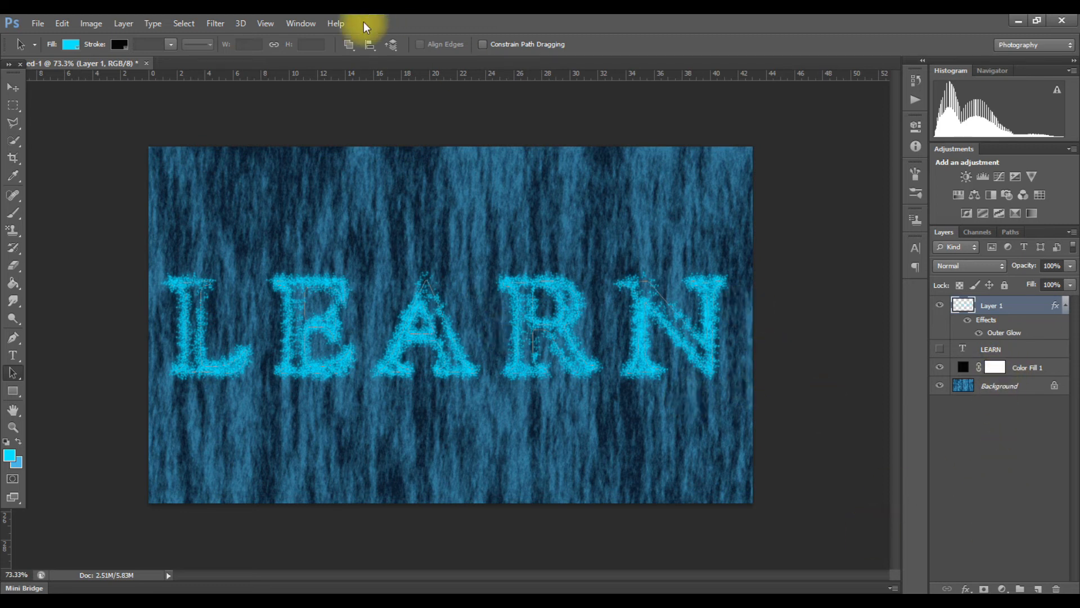
# Step: Delete the work path
pyautogui.click(301, 23)
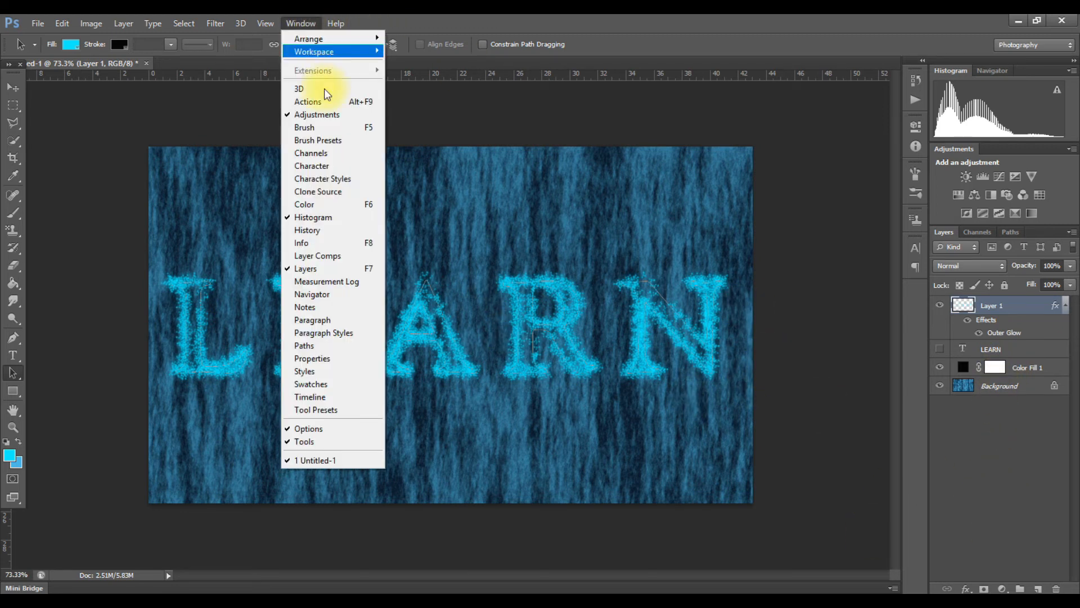
pyautogui.click(325, 347)
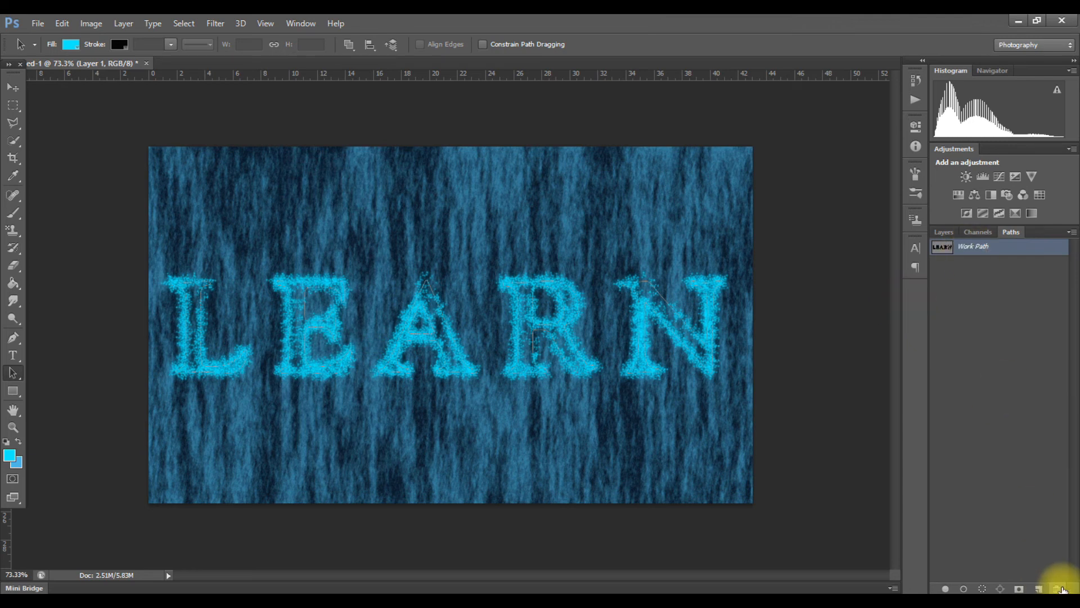
pyautogui.click(1061, 589)
pyautogui.click(512, 242)
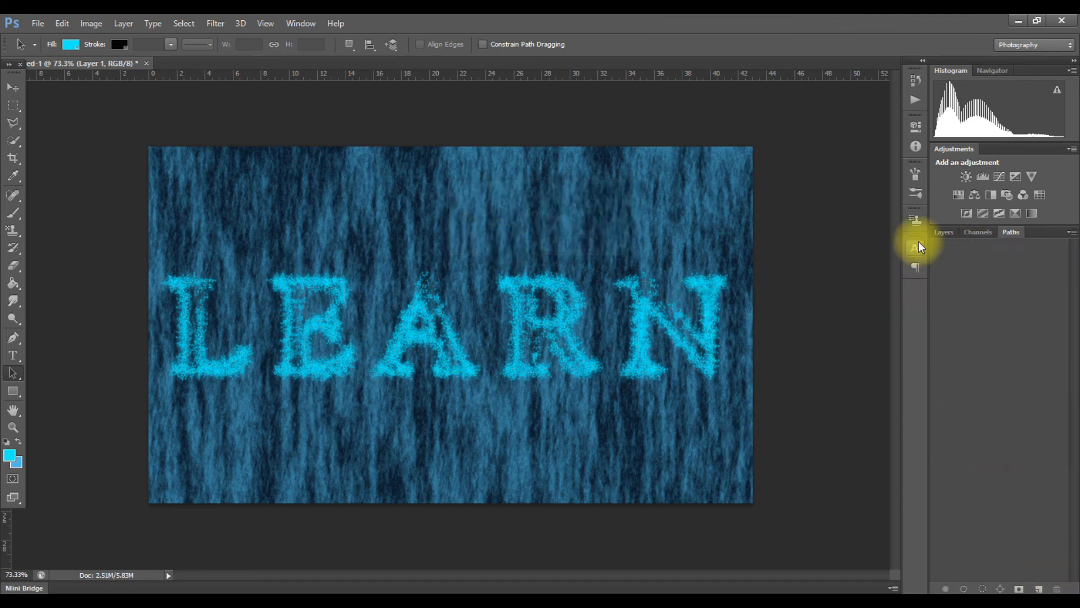
# Step: Start the Lighting Effects filter on the Background layer and rotate its spot light slightly to level it horizontally
pyautogui.click(943, 231)
pyautogui.click(964, 386)
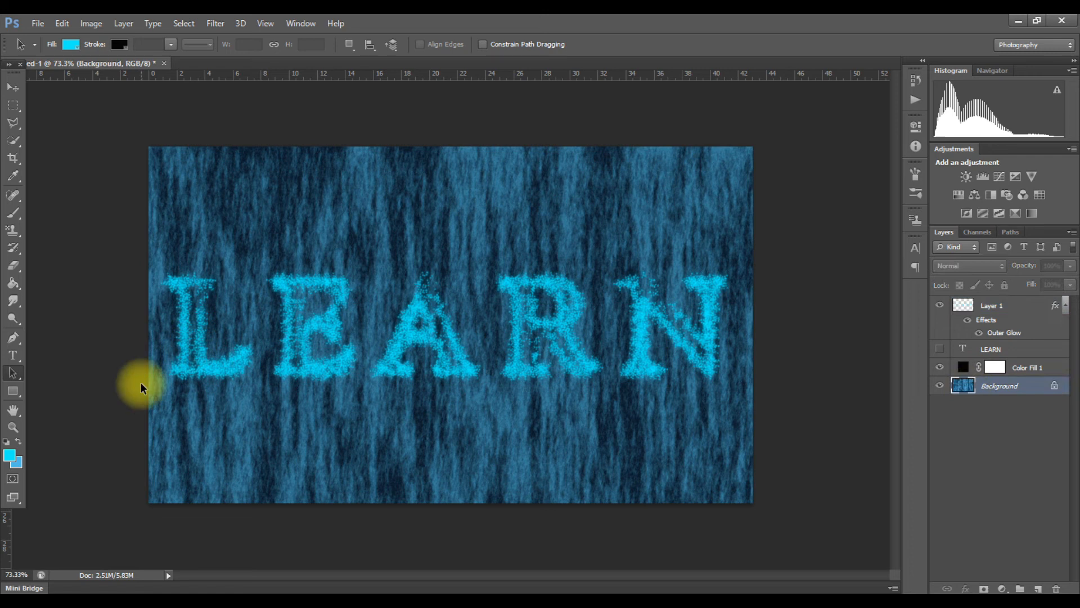
pyautogui.click(219, 24)
pyautogui.moveTo(270, 159)
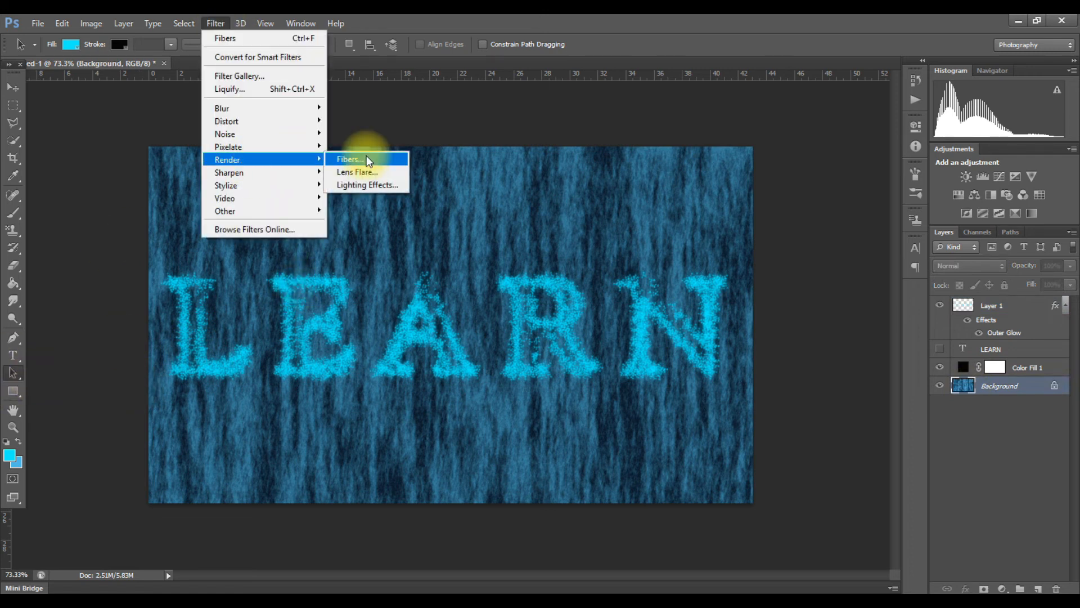
pyautogui.click(368, 185)
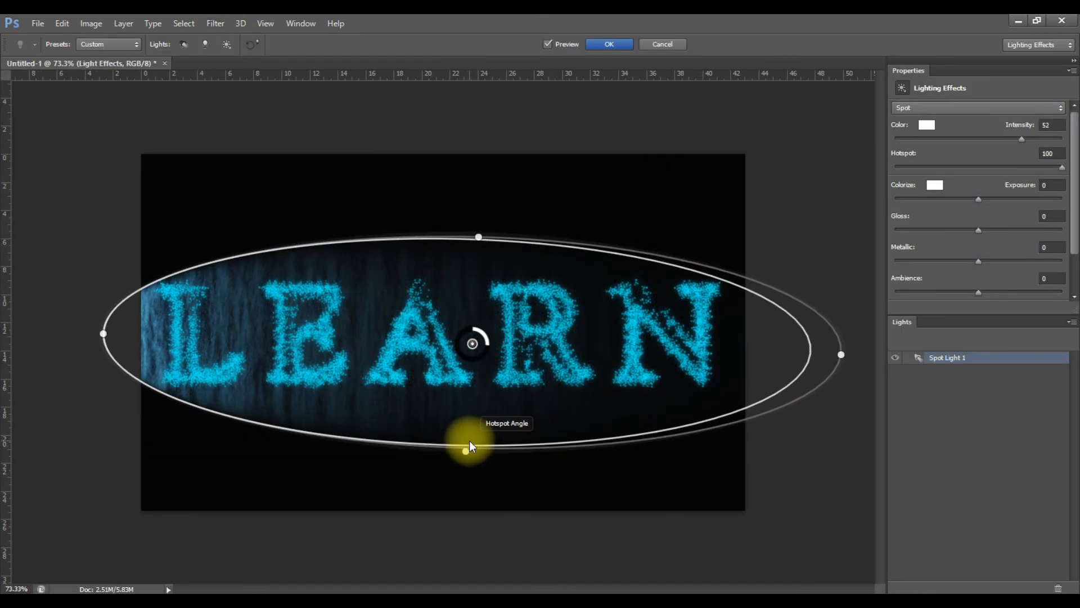
pyautogui.moveTo(462, 445)
pyautogui.mouseDown()
pyautogui.moveTo(472, 437)
pyautogui.moveTo(458, 436)
pyautogui.moveTo(476, 431)
pyautogui.moveTo(475, 444)
pyautogui.mouseUp()
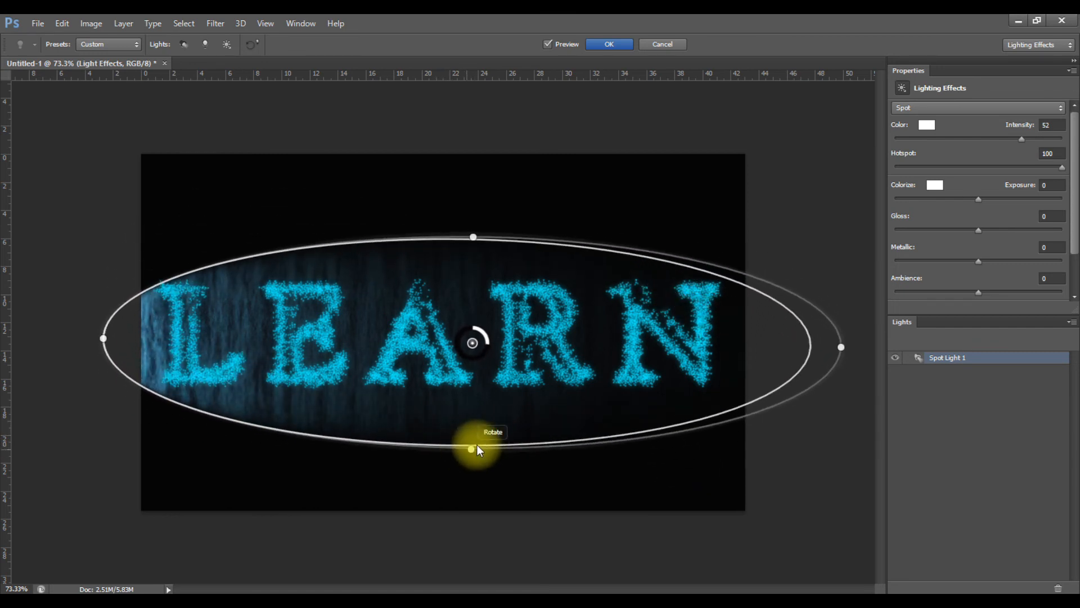
# Step: Set the spot light's gloss to 47, metallic to 51 and exposure to 25, keeping ambience at 0
pyautogui.moveTo(981, 228); pyautogui.dragTo(1017, 230)
pyautogui.moveTo(978, 261); pyautogui.dragTo(1021, 261)
pyautogui.moveTo(980, 291); pyautogui.dragTo(979, 287)
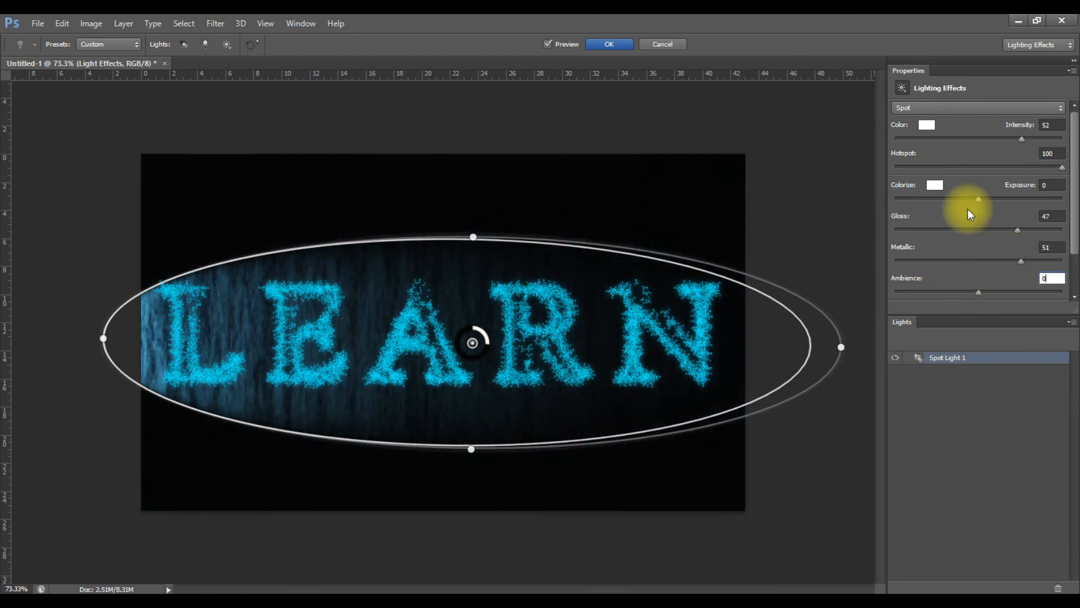
pyautogui.moveTo(978, 198); pyautogui.dragTo(972, 197)
pyautogui.moveTo(1000, 203)
pyautogui.mouseDown()
pyautogui.moveTo(1017, 207)
pyautogui.moveTo(998, 215)
pyautogui.mouseUp()
# Step: Rotate the spot light so its bright end falls beside the letter N, and apply the lighting effects
pyautogui.moveTo(833, 396); pyautogui.dragTo(775, 418)
pyautogui.moveTo(626, 370); pyautogui.dragTo(550, 423)
pyautogui.moveTo(402, 444); pyautogui.dragTo(406, 441)
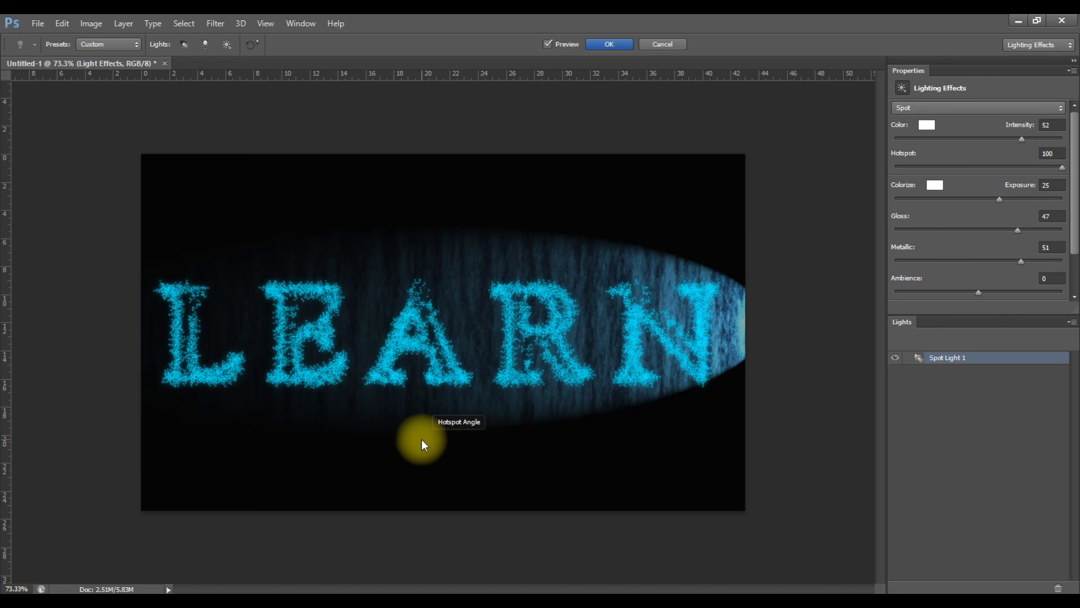
pyautogui.click(622, 44)
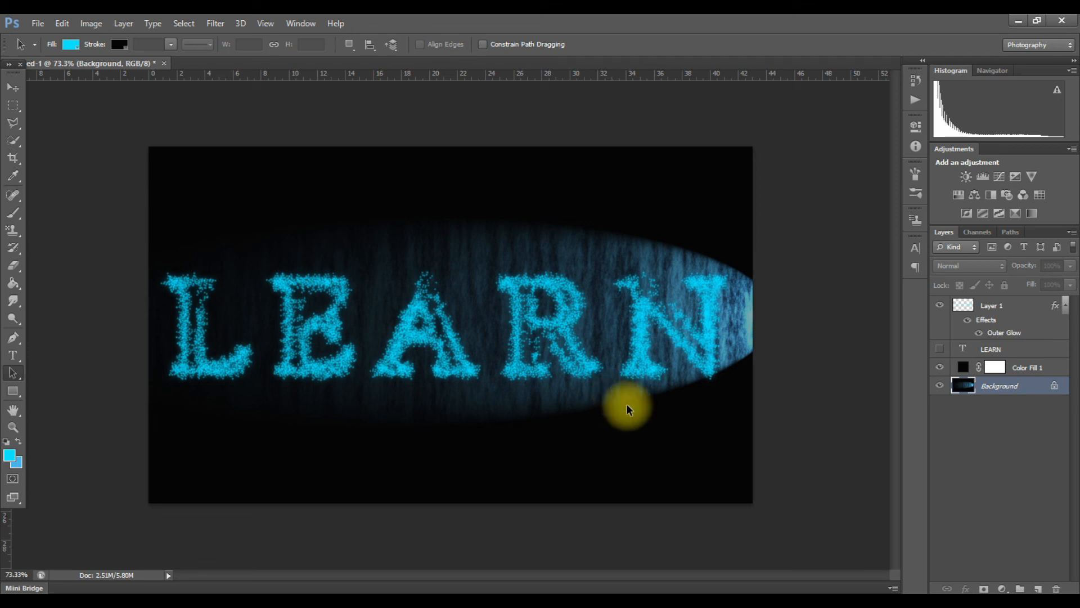
pyautogui.scroll(4, 414, 422)
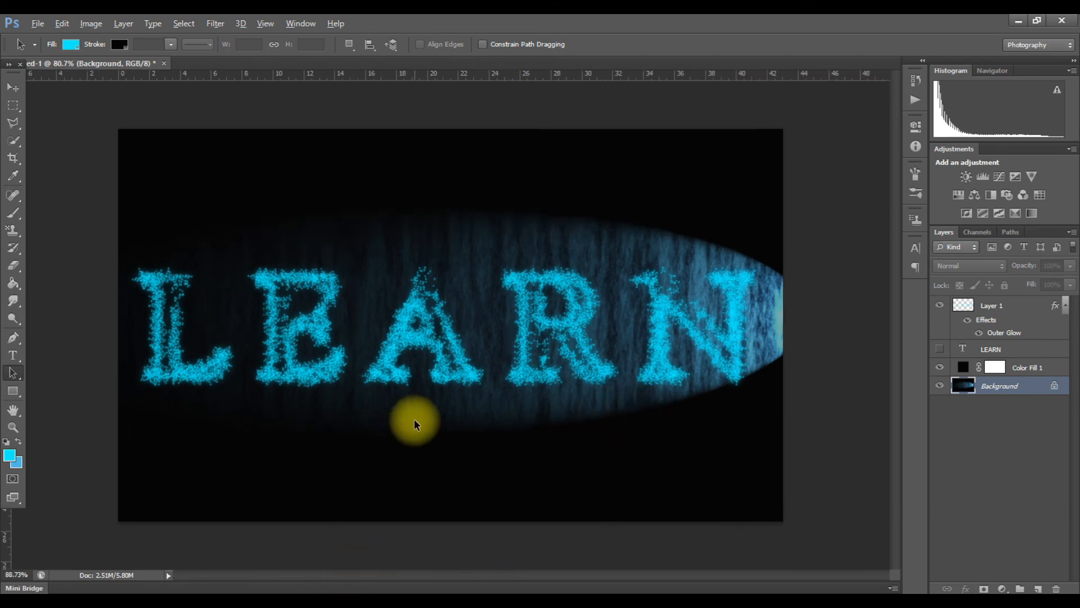
pyautogui.scroll(1, 415, 426)
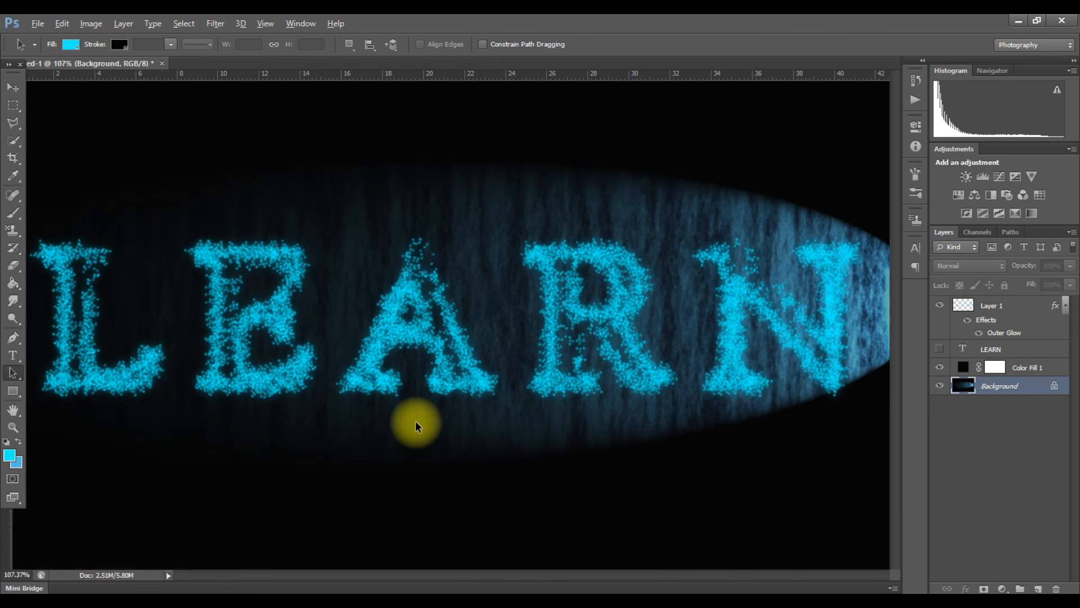